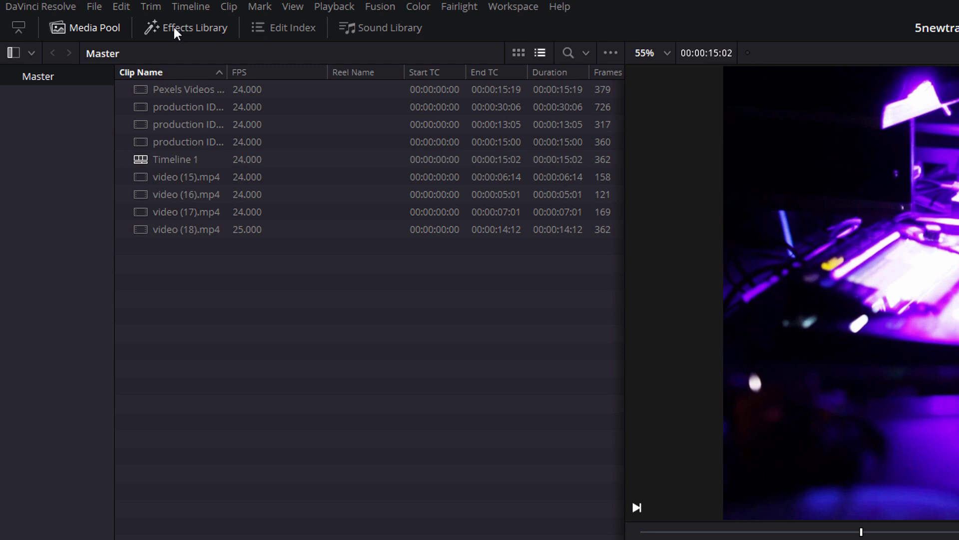
Place an SMPTE Color Bar generator on Video 2 over the cut between the two clips and shorten it to straddle the cut evenly
left_click(194, 27)
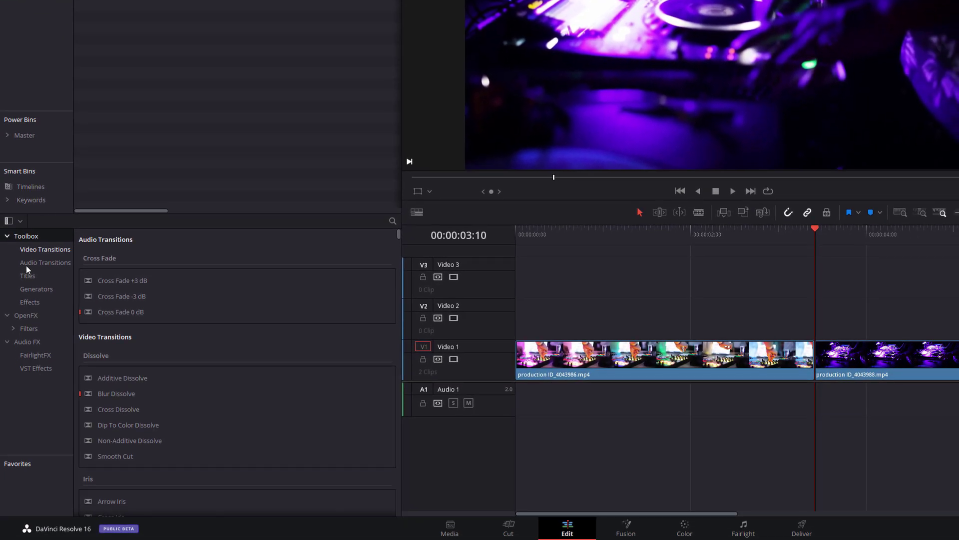
left_click(33, 289)
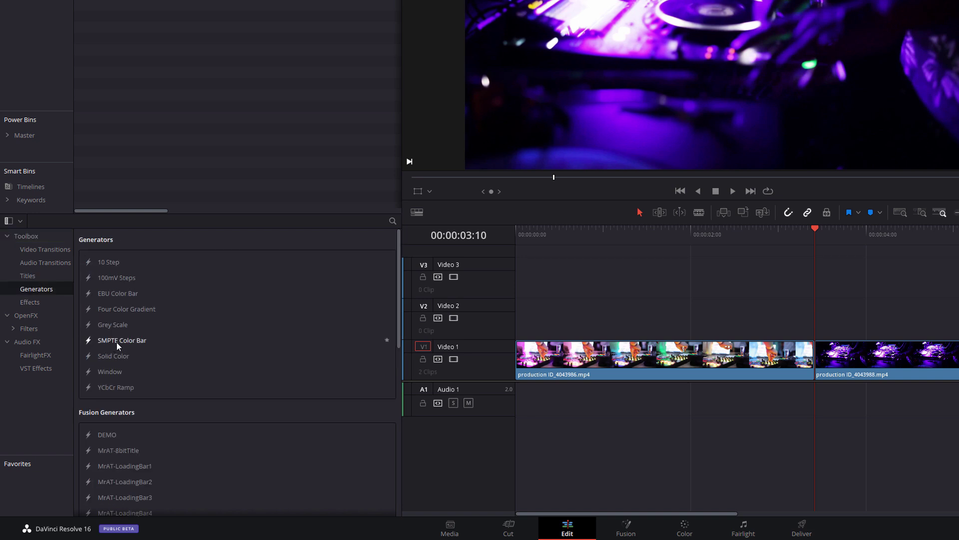
left_click_drag(115, 339, 777, 322)
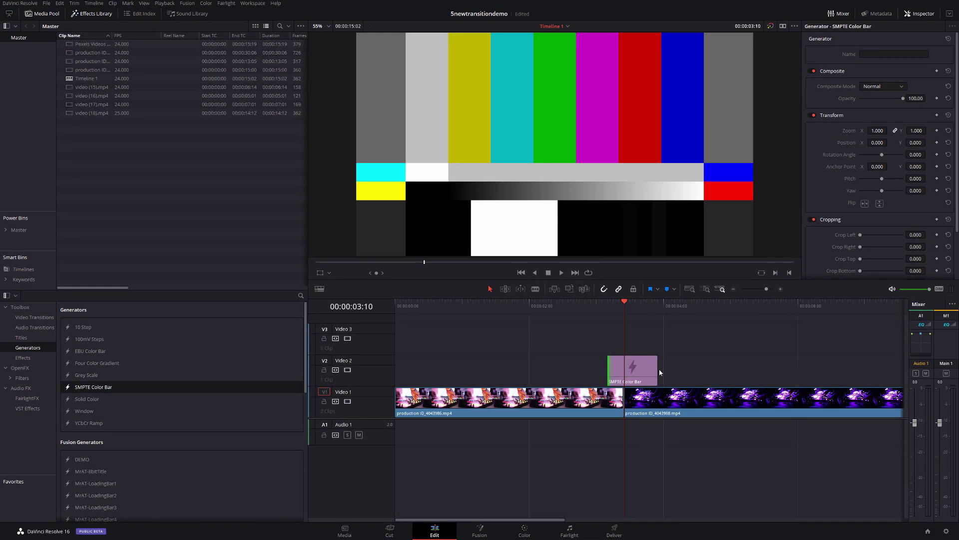
left_click_drag(657, 371, 637, 369)
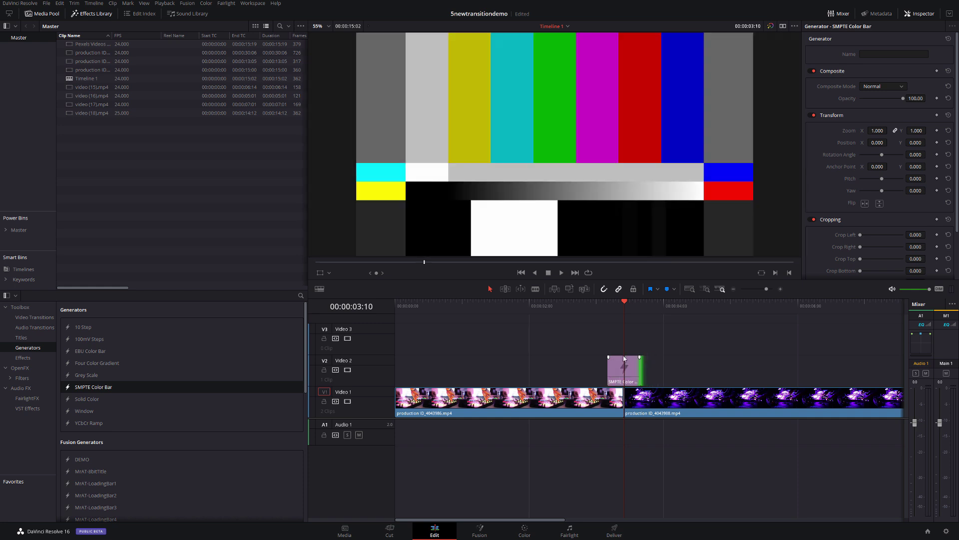
Play through the color bar flash over the cut and delete the SMPTE Color Bar clip from Video 2
key("space")
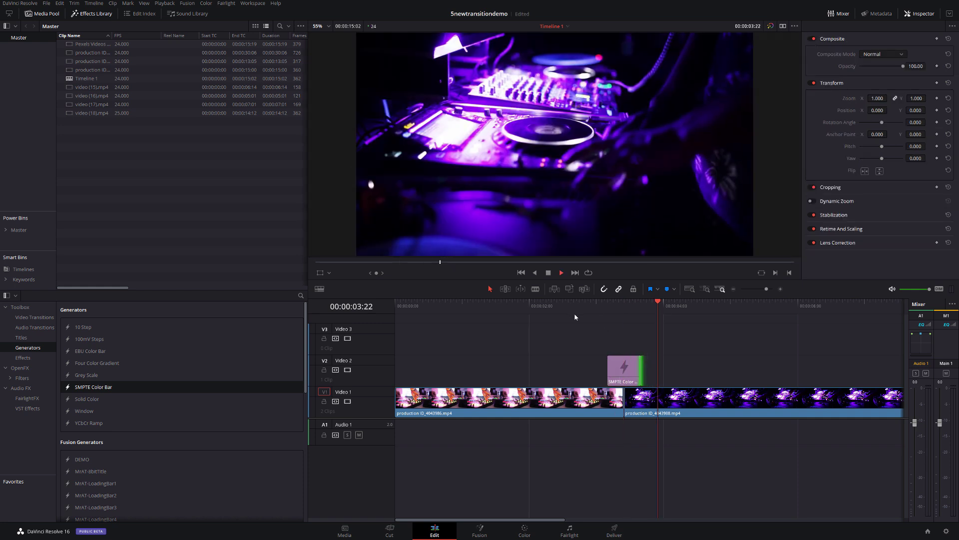
left_click(589, 310)
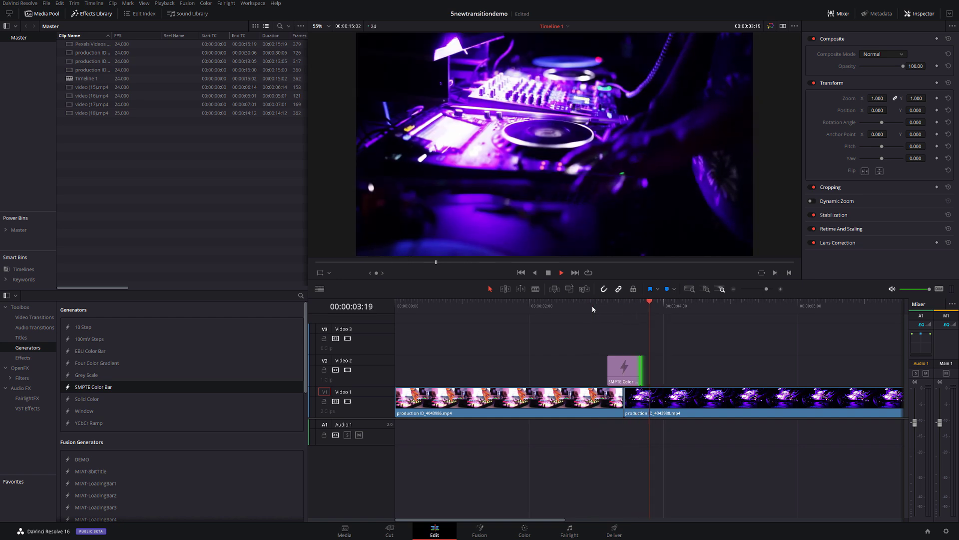
left_click(592, 308)
left_click(618, 361)
key("Delete")
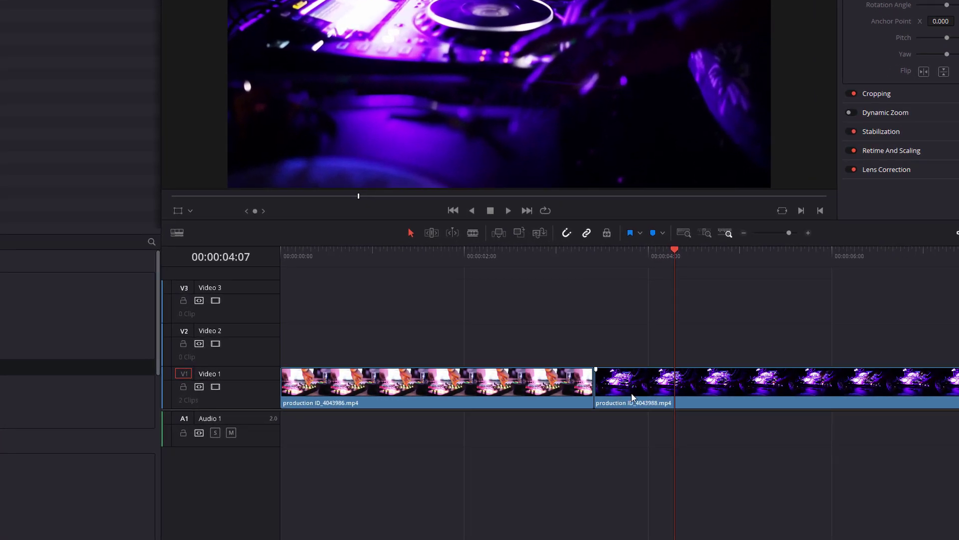
Move the production ID_4043988.mp4 clip up to Video 2 and shift it earlier to overlap the end of production ID_4043986.mp4
left_click_drag(632, 397, 628, 357)
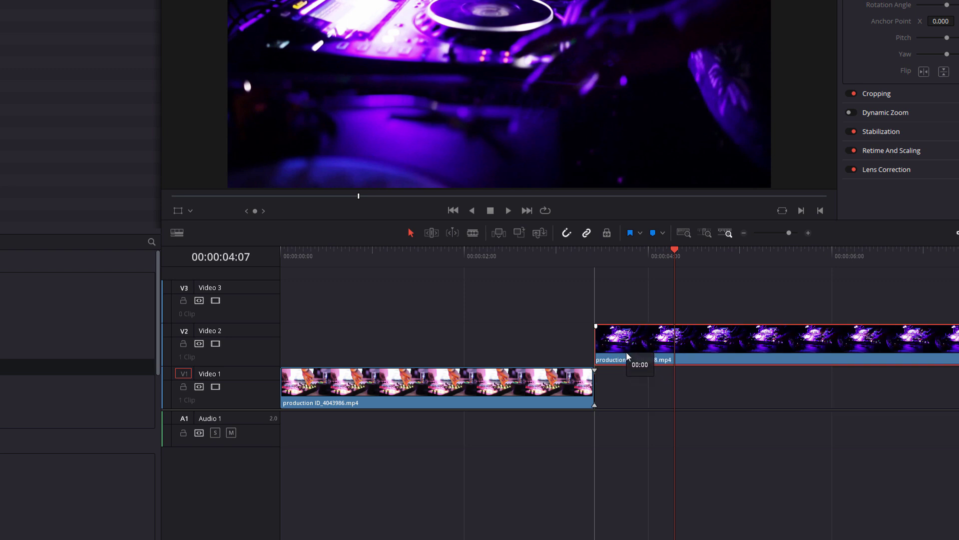
left_click_drag(628, 352, 559, 355)
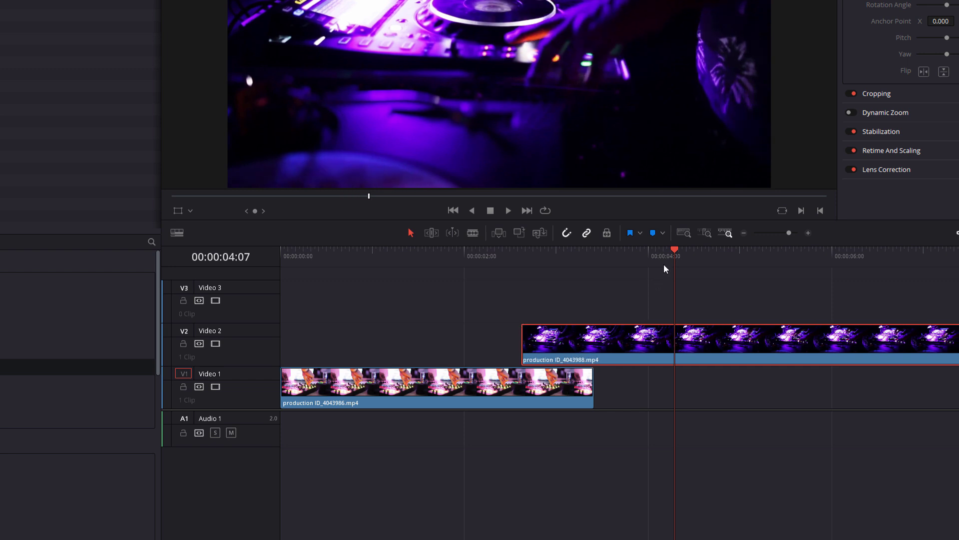
Split the Video 2 clip at 00:00:03:10, where the Video 1 clip ends
left_click_drag(676, 254, 601, 262)
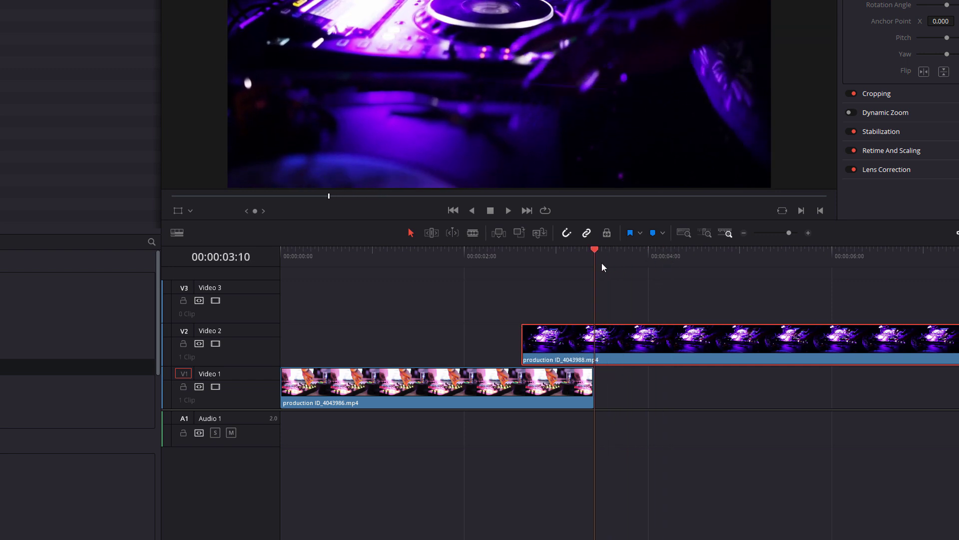
left_click(580, 395)
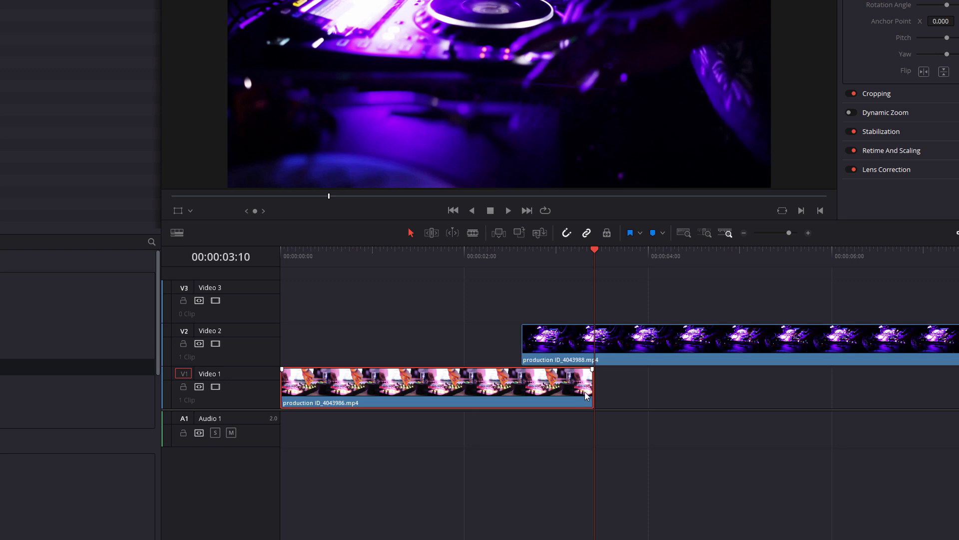
left_click(606, 347)
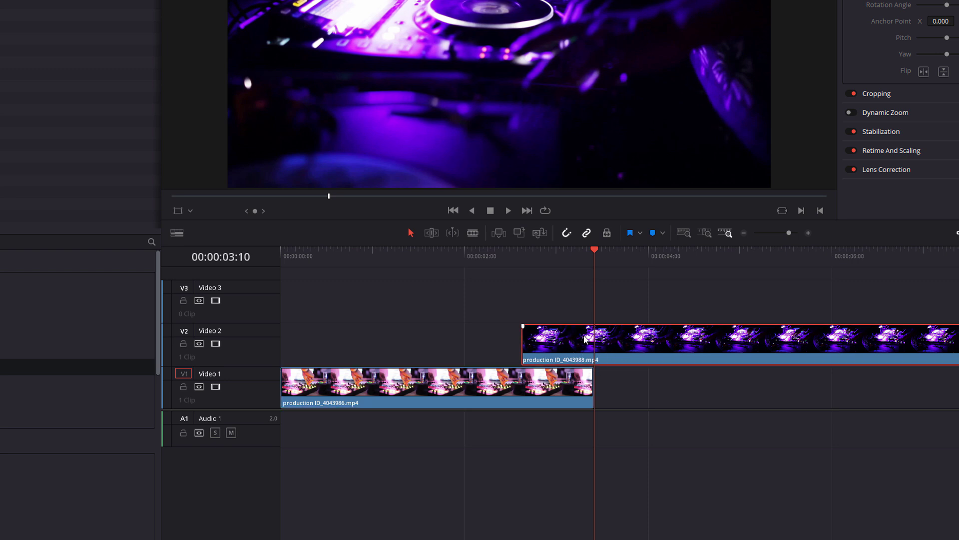
key("ctrl+b")
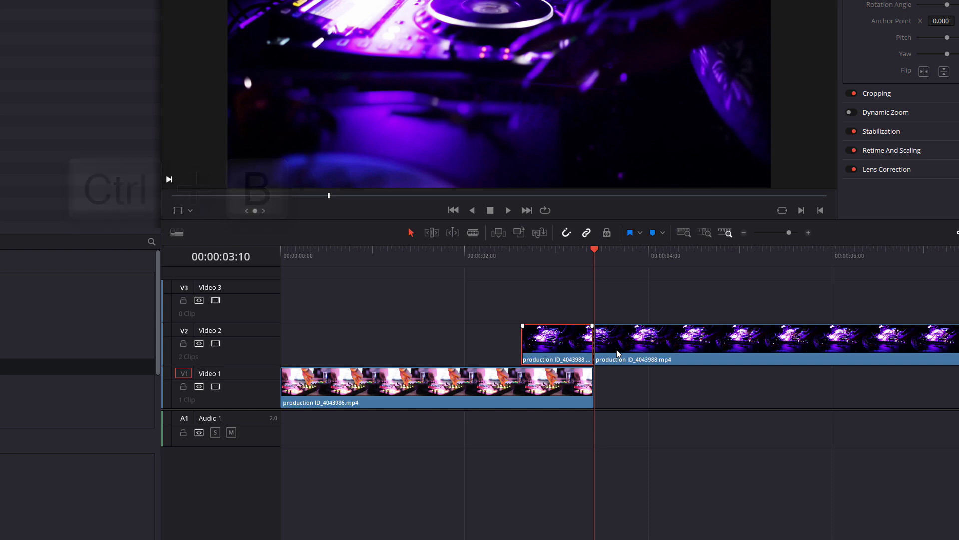
Split the overlapping part of the Video 2 clip twice more, going back in three-frame intervals to 00:00:03:04
key("Left")
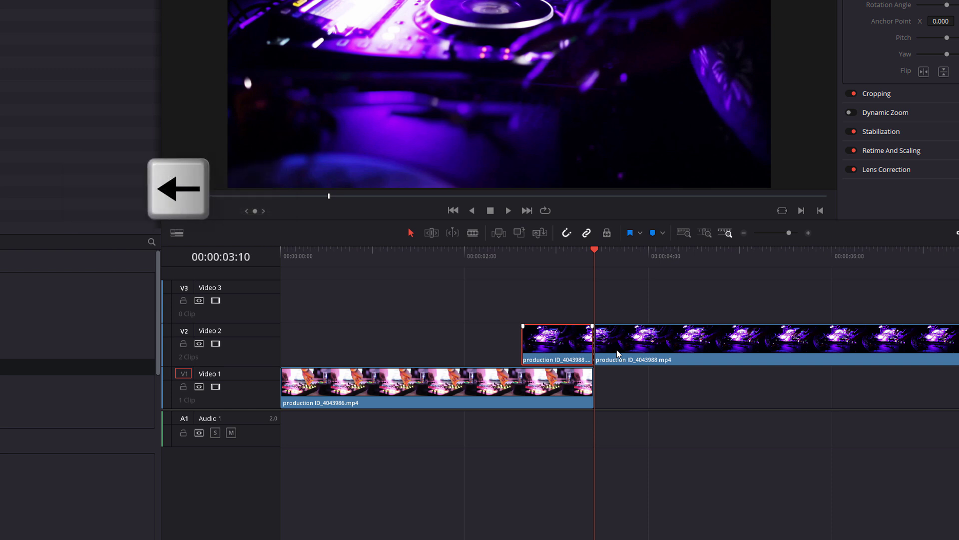
key("Left")
key("Left")
key("Left")
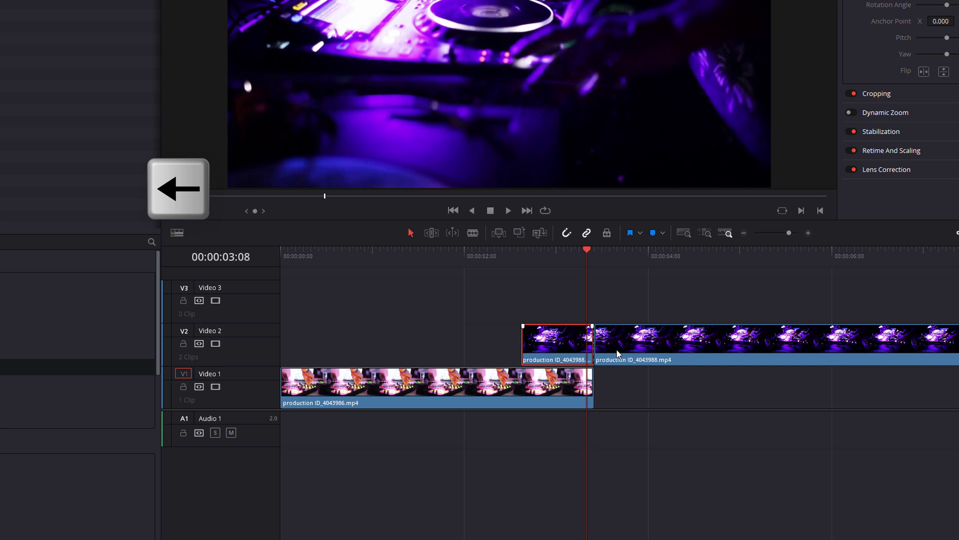
key("ctrl+b")
key("Left")
key("Left")
key("Left")
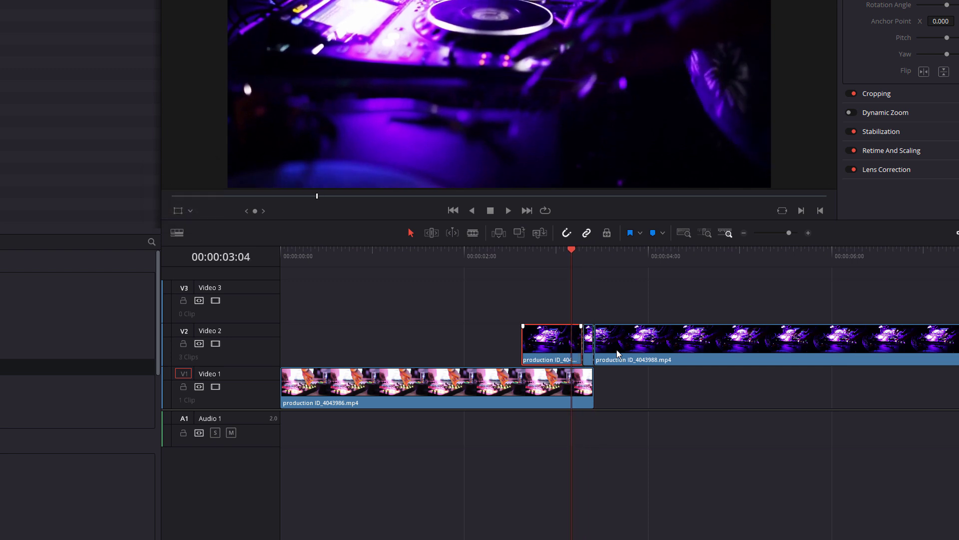
key("ctrl+b")
Continue splitting the overlapping Video 2 clip backwards at two-frame intervals to 00:00:02:20
key("Left")
key("Left")
key("ctrl+b")
key("Left")
key("Left")
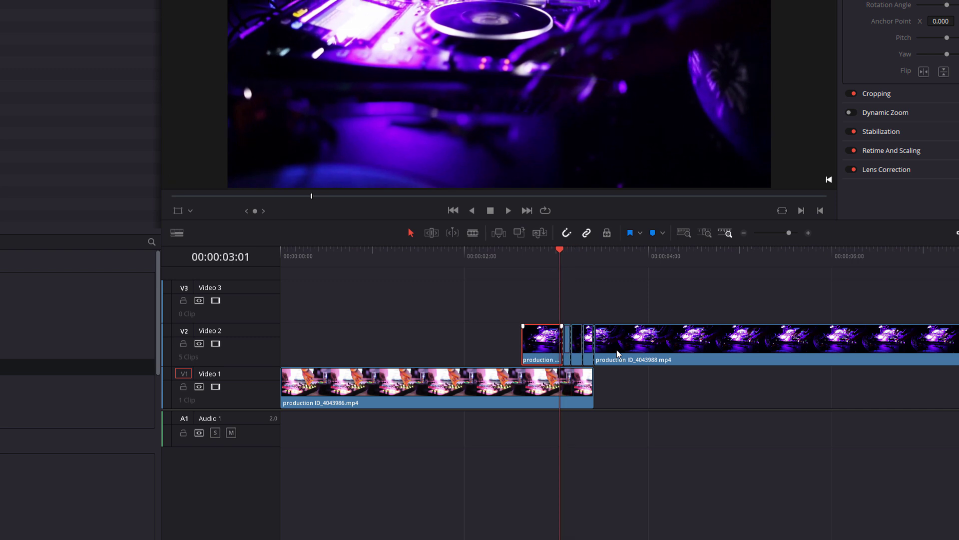
key("ctrl+b")
key("Left")
key("Left")
key("ctrl+b")
key("Left")
key("Left")
key("ctrl+b")
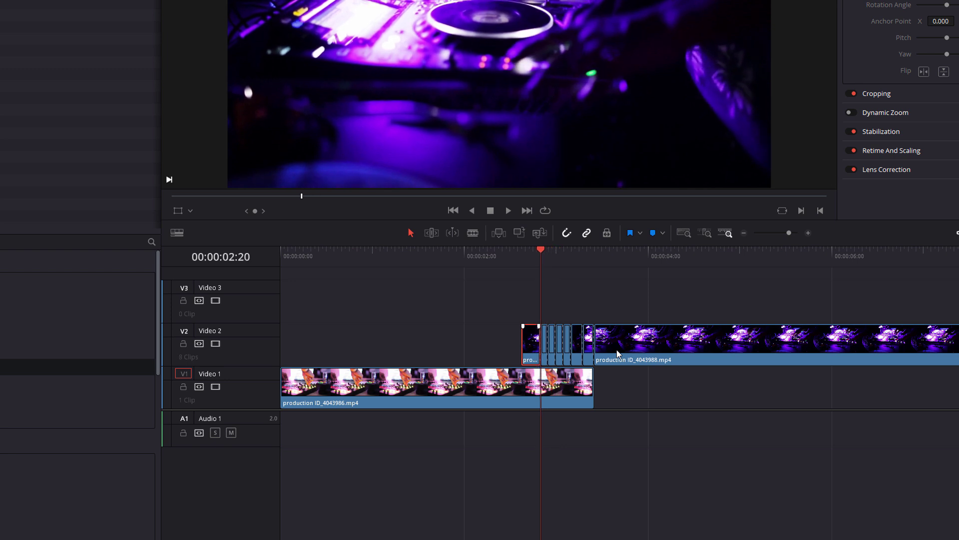
Split the remaining start of the overlapping Video 2 clip at every single frame back to 00:00:02:16
key("Left")
key("ctrl+b")
key("Left")
key("ctrl+b")
key("Left")
key("ctrl+b")
key("Left")
key("ctrl+b")
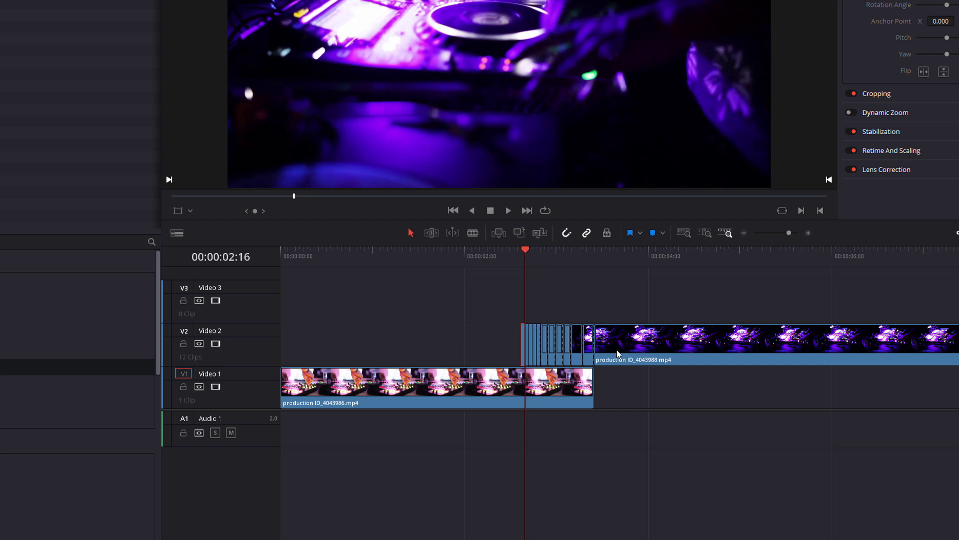
Delete every other short piece on Video 2, beginning with the last one before 00:00:03:10, and move the long remainder down to Video 1
left_click(809, 234)
left_click(809, 234)
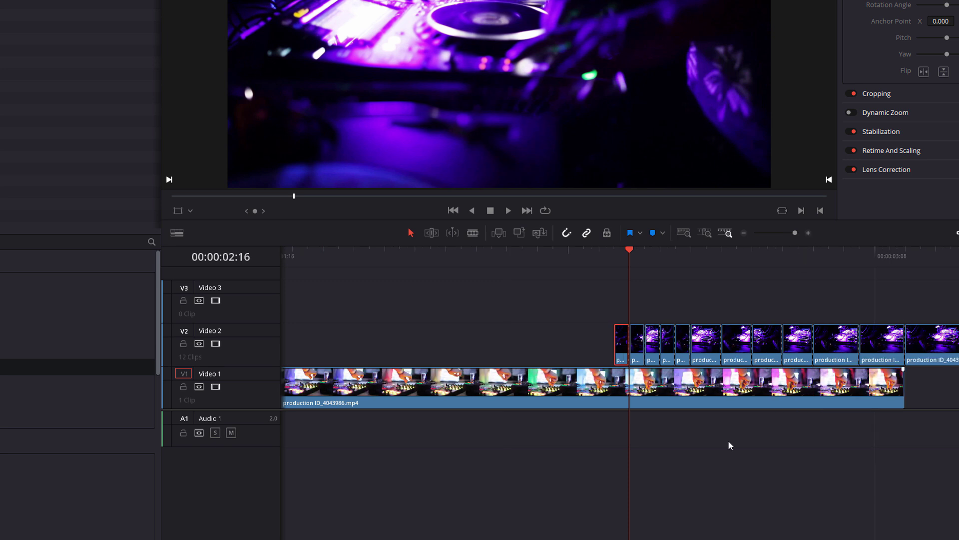
scroll(520, 335, "right", 5)
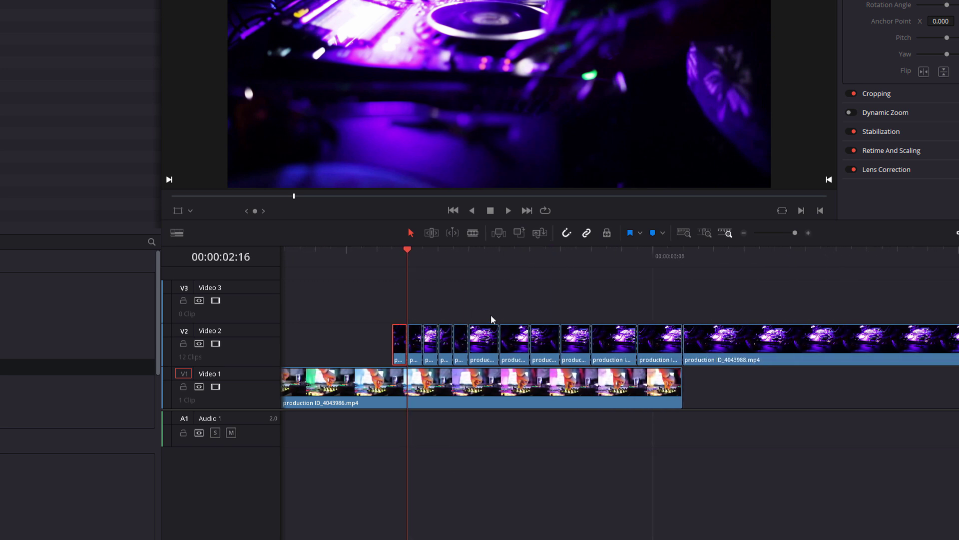
key("BackSpace")
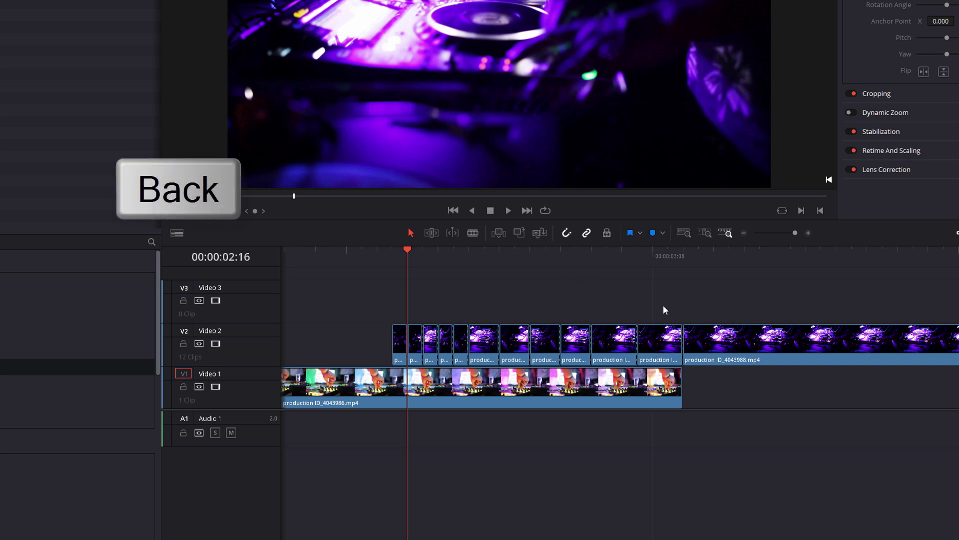
left_click(660, 359)
key("BackSpace")
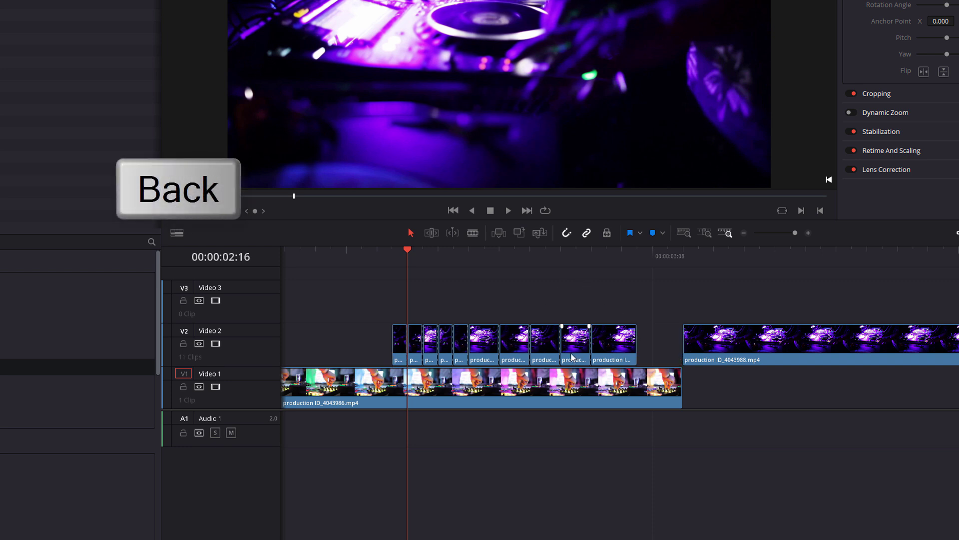
left_click(575, 359)
key("BackSpace")
left_click(516, 359)
key("BackSpace")
left_click(462, 359)
key("BackSpace")
left_click(431, 359)
key("BackSpace")
left_click(400, 360)
key("BackSpace")
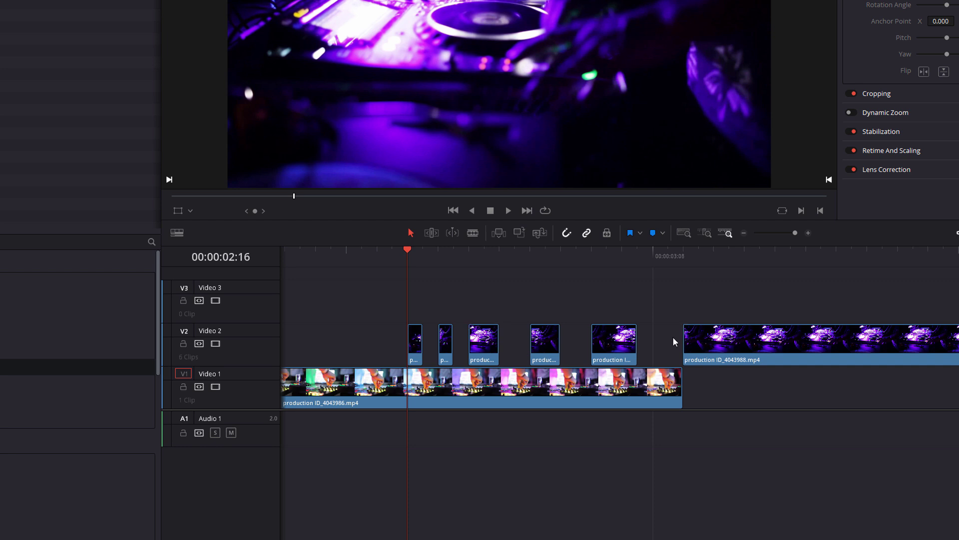
left_click_drag(710, 359, 710, 378)
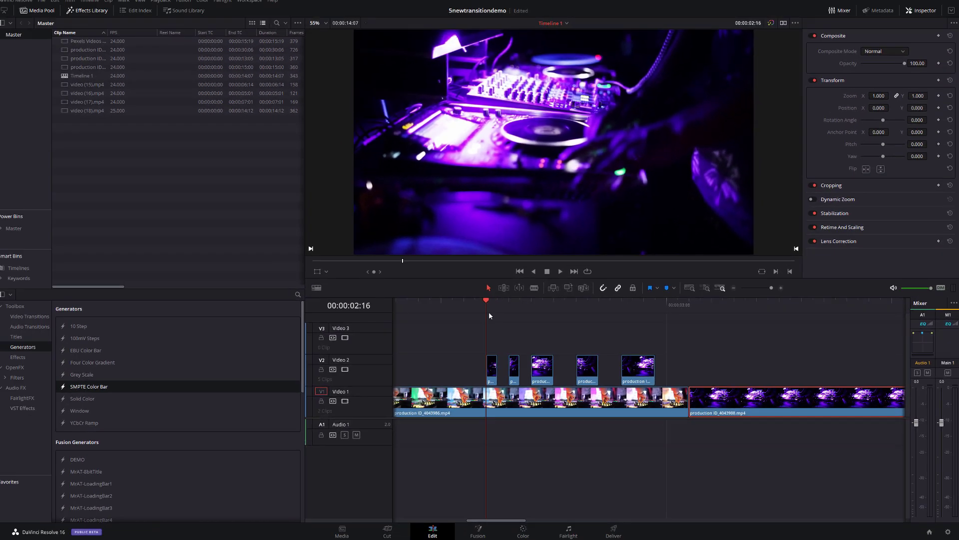
Play the timeline from before the first short Video 2 piece to preview the flickering transition
left_click_drag(489, 316, 422, 305)
key("space")
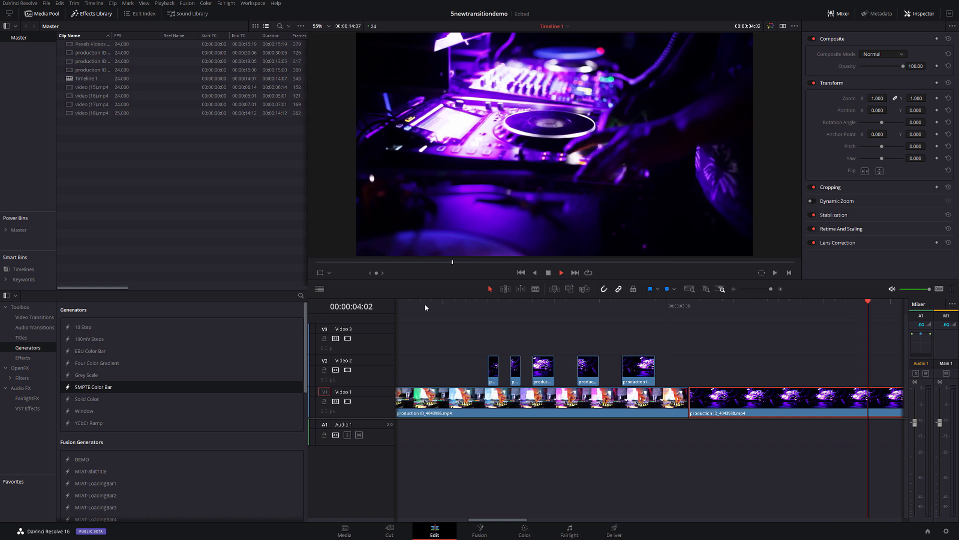
key("space")
left_click(734, 289)
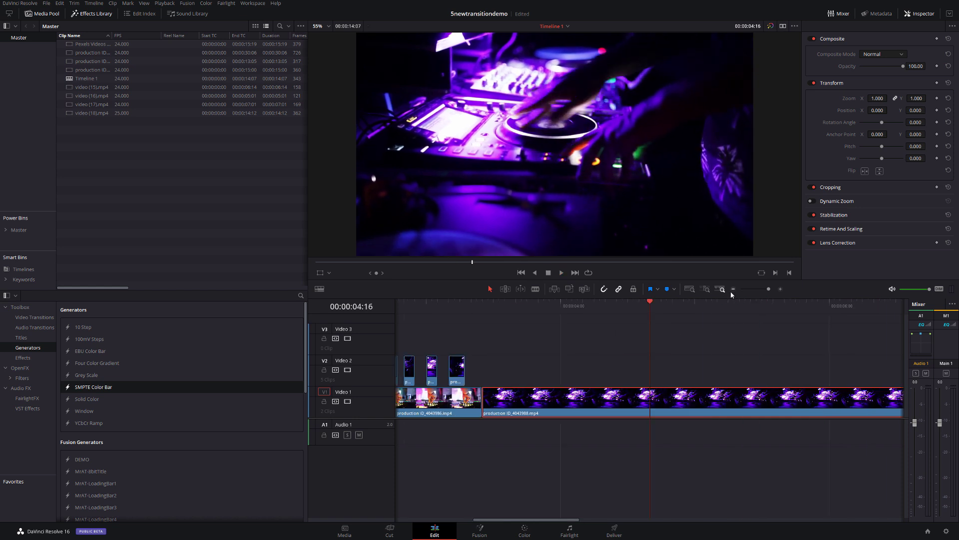
left_click(733, 289)
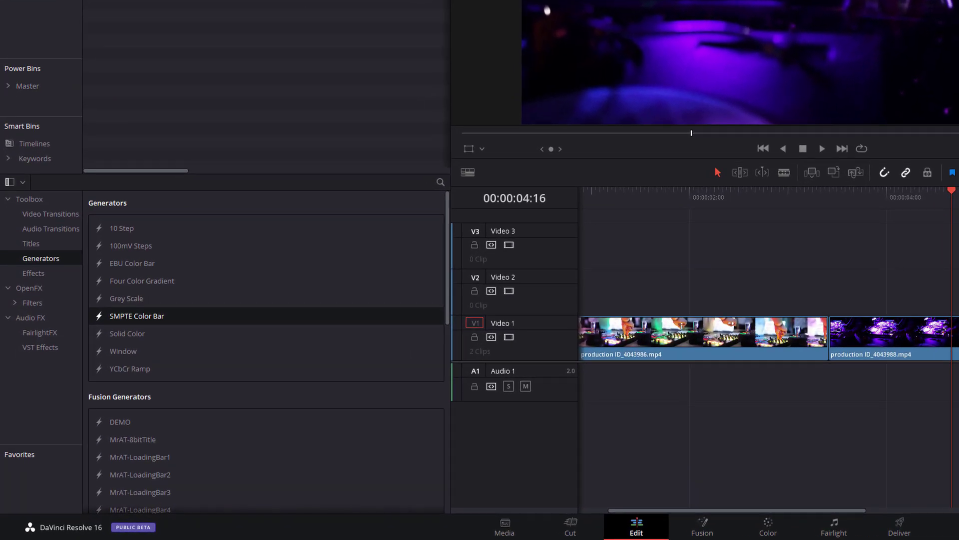
Add an Adjustment Clip on Video 2, centred over the cut between the two clips at 00:00:03:10
left_click(36, 277)
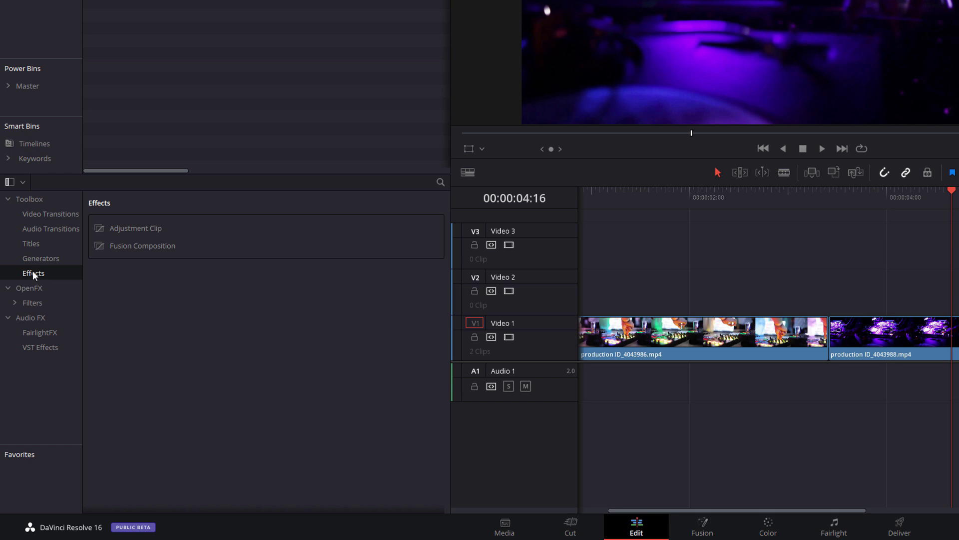
left_click_drag(125, 230, 470, 275)
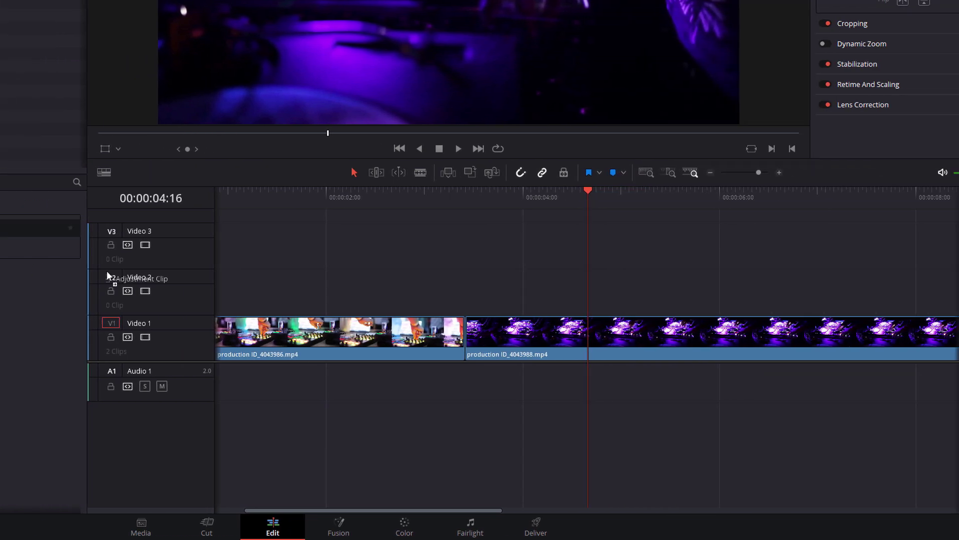
left_click_drag(106, 274, 413, 279)
left_click(443, 197)
left_click(443, 292)
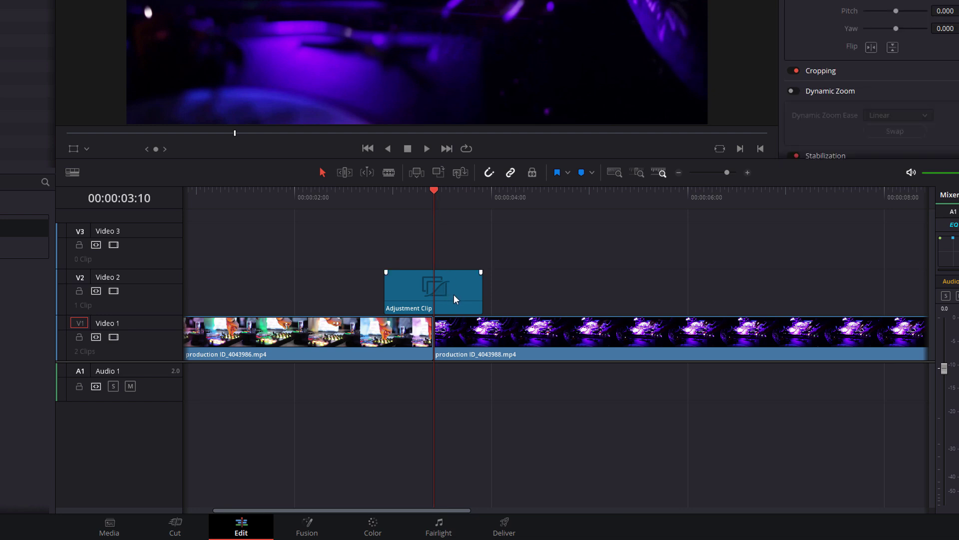
left_click_drag(449, 295, 448, 292)
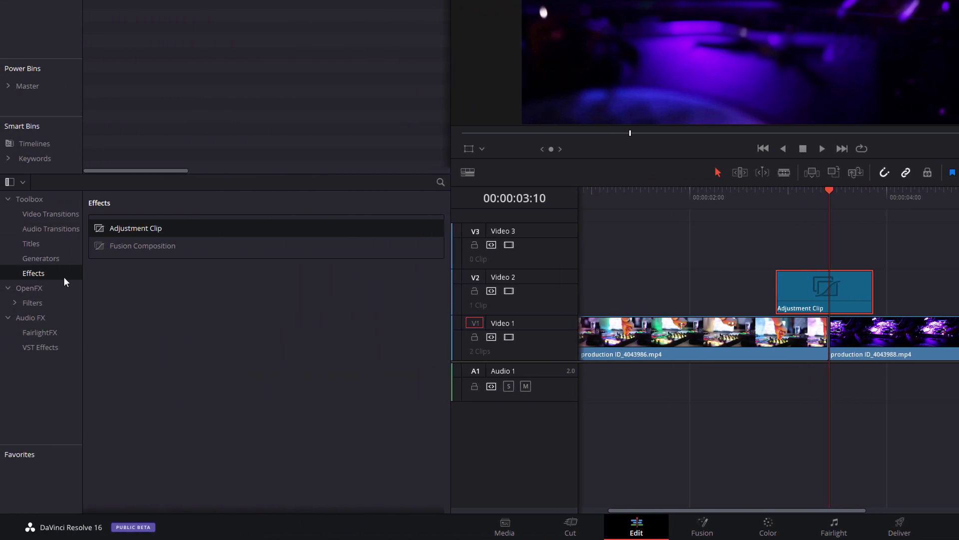
Apply the Camera Shake filter from ResolveFX Transform to the adjustment clip on Video 2
left_click(37, 288)
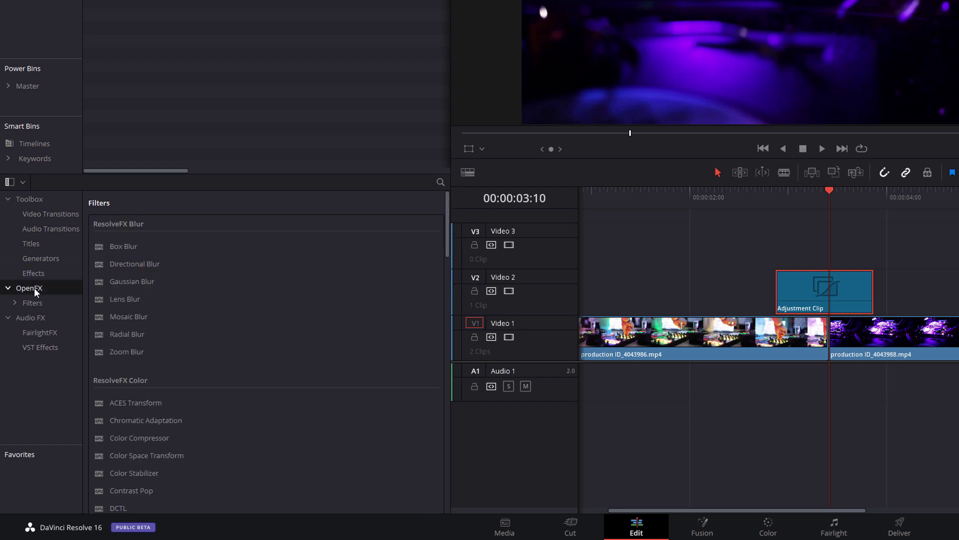
scroll(178, 400, "down", 10)
scroll(185, 390, "down", 10)
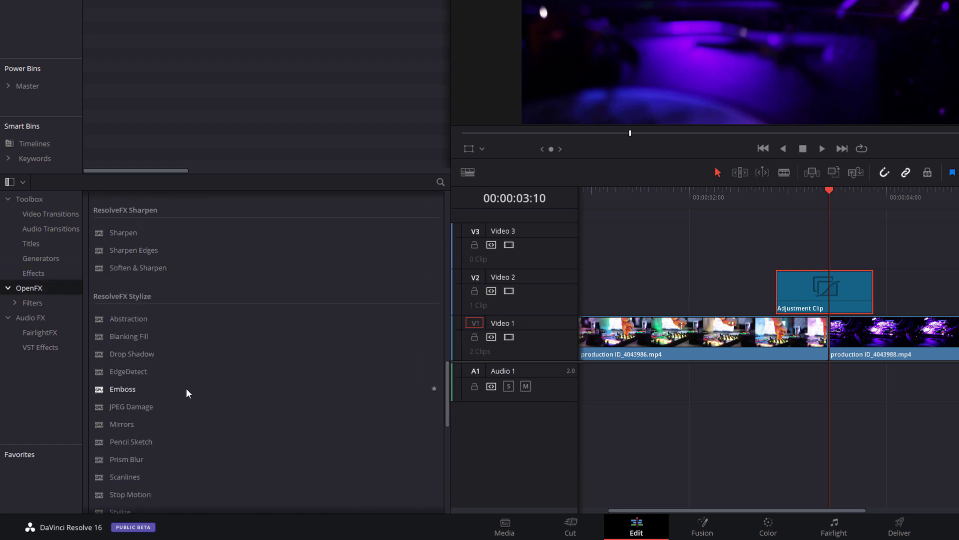
scroll(178, 377, "down", 4)
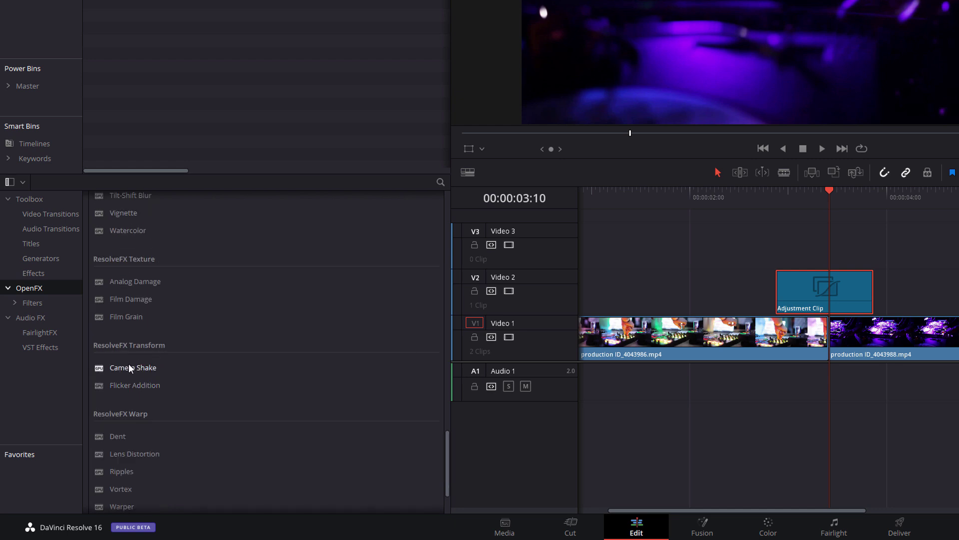
left_click_drag(124, 365, 832, 286)
left_click(826, 290)
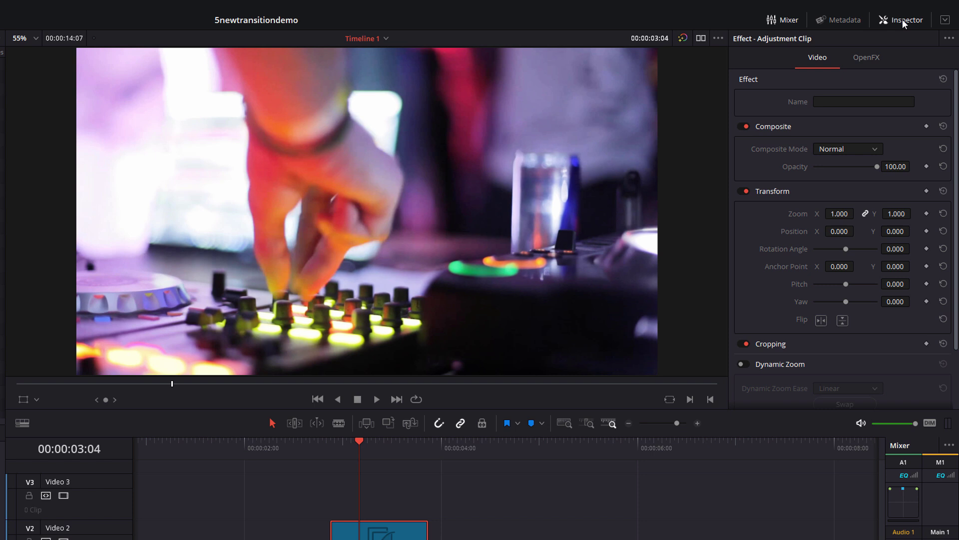
Set the Camera Shake's Motion Scale to 2.000, Speed Scale to 2.000 and Motion Blur to 1.000
left_click(865, 60)
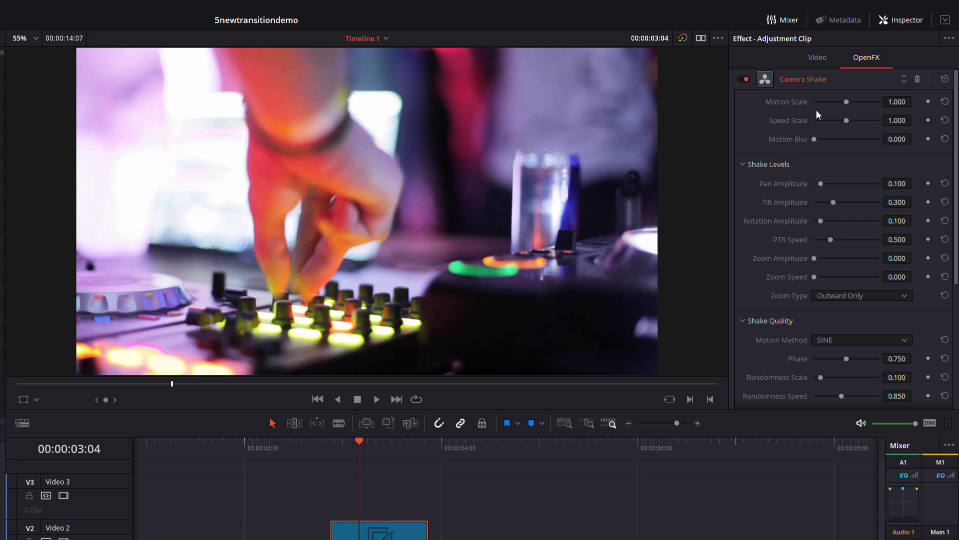
left_click_drag(847, 103, 907, 100)
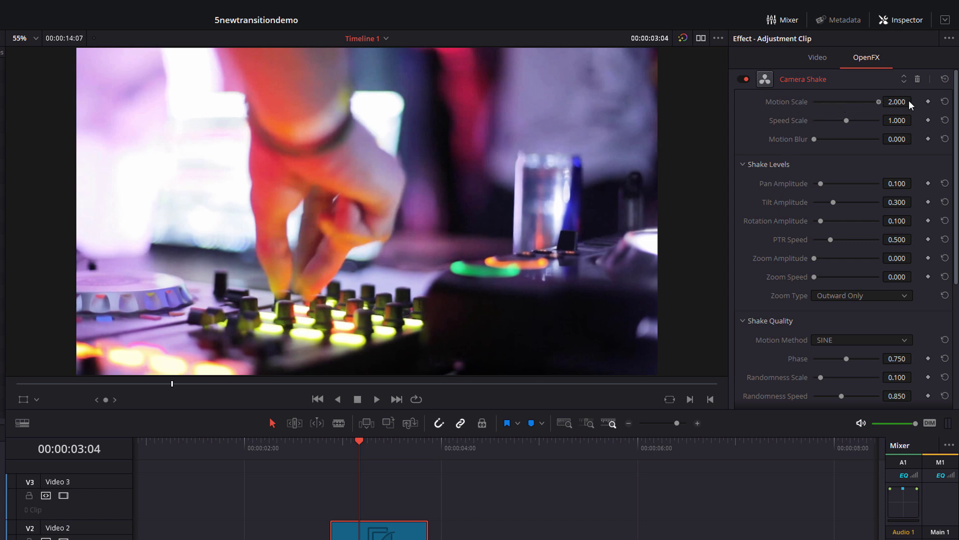
left_click_drag(847, 121, 909, 121)
left_click_drag(813, 140, 907, 139)
Change the Camera Shake's Motion Method to Rectified SINE
scroll(803, 244, "down", 3)
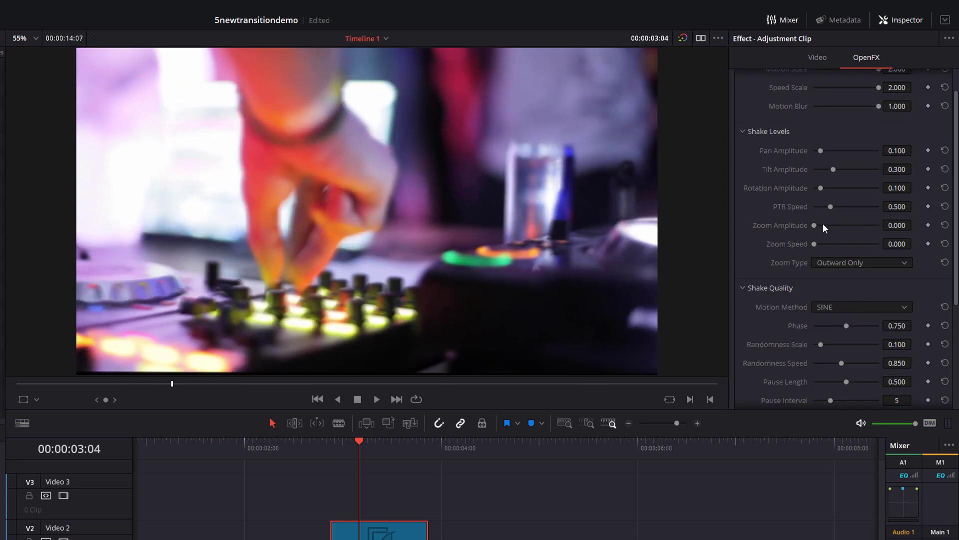
left_click(860, 275)
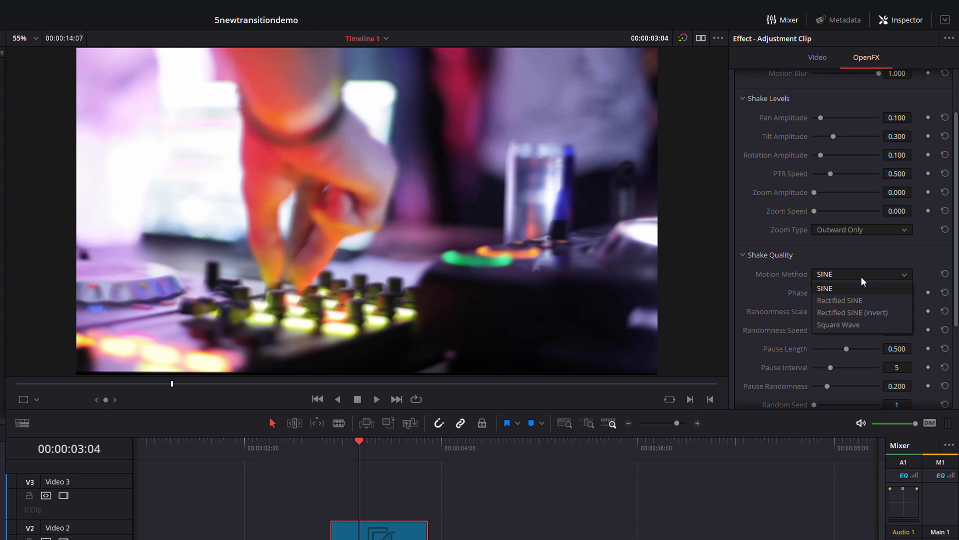
left_click(849, 301)
Set the Camera Shake's blanking Border Type to Replicate and its Zoom to Crop to 0.176
scroll(844, 280, "down", 5)
scroll(844, 279, "down", 2)
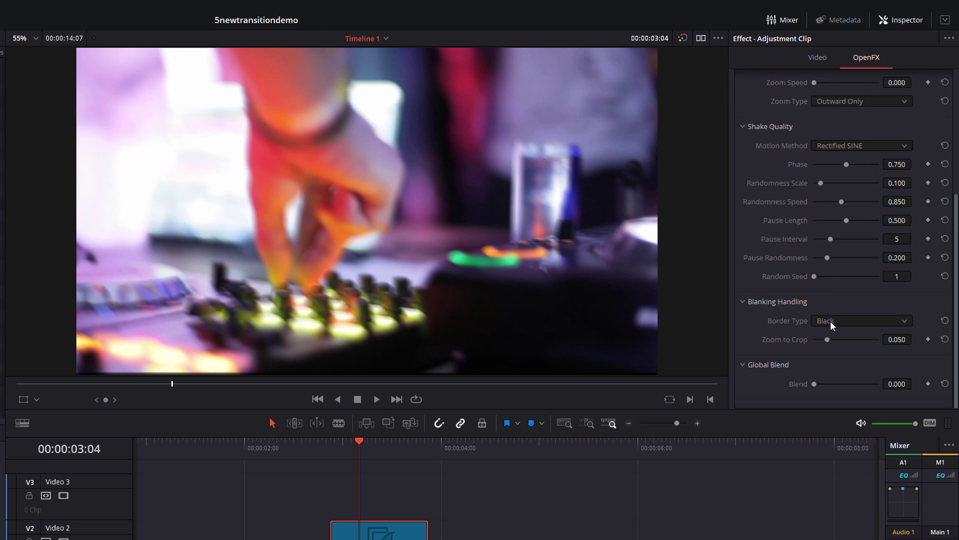
left_click(836, 318)
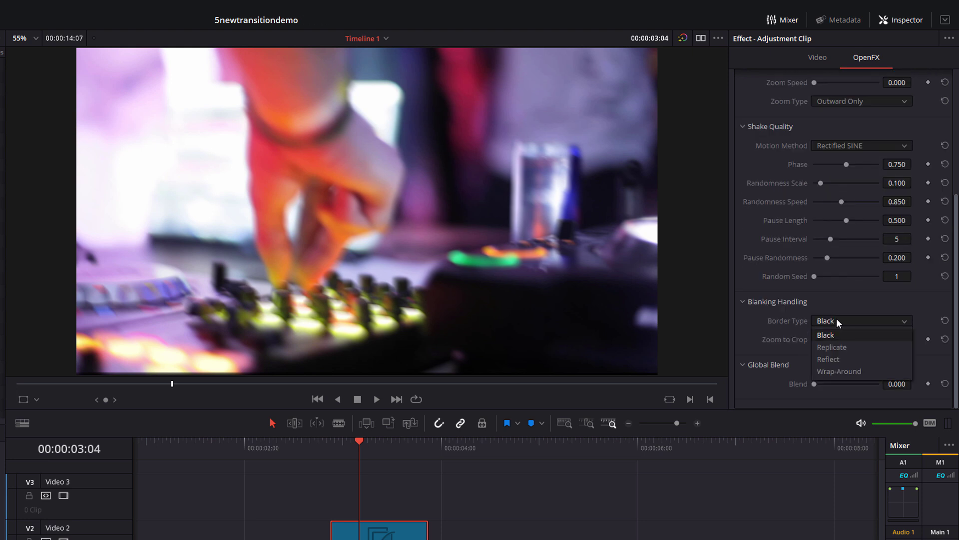
left_click(837, 346)
left_click_drag(828, 340, 859, 342)
Play the timeline several times from before the adjustment clip to preview the camera shake transition
left_click_drag(360, 448, 271, 452)
key("space")
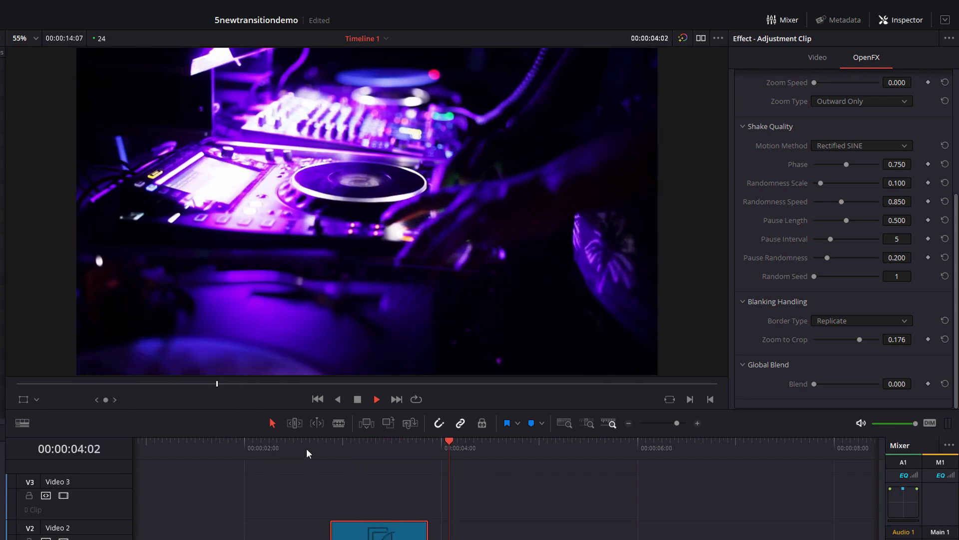
left_click(307, 448)
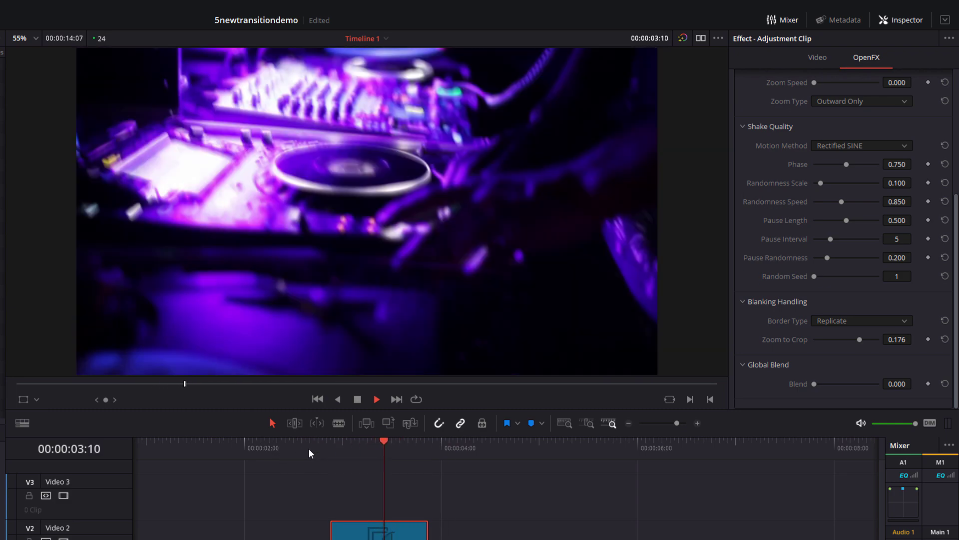
left_click(308, 448)
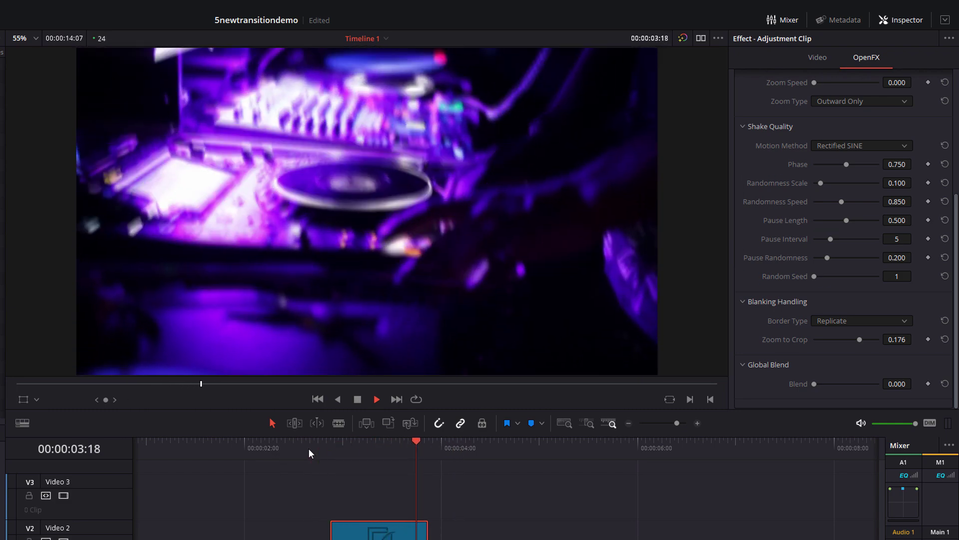
left_click(308, 448)
key("space")
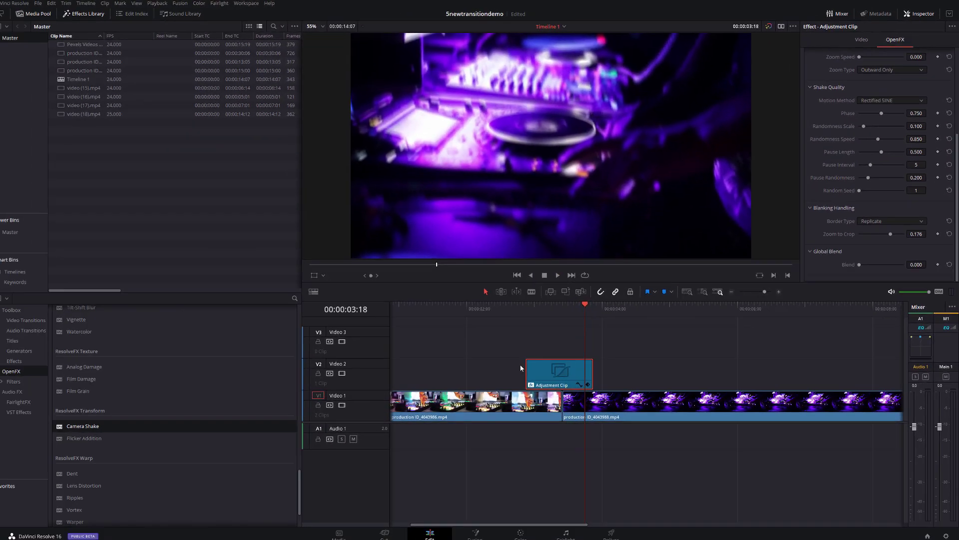
Trim both ends of the adjustment clip closer to the cut and play the shorter camera shake transition
left_click_drag(524, 372, 579, 371)
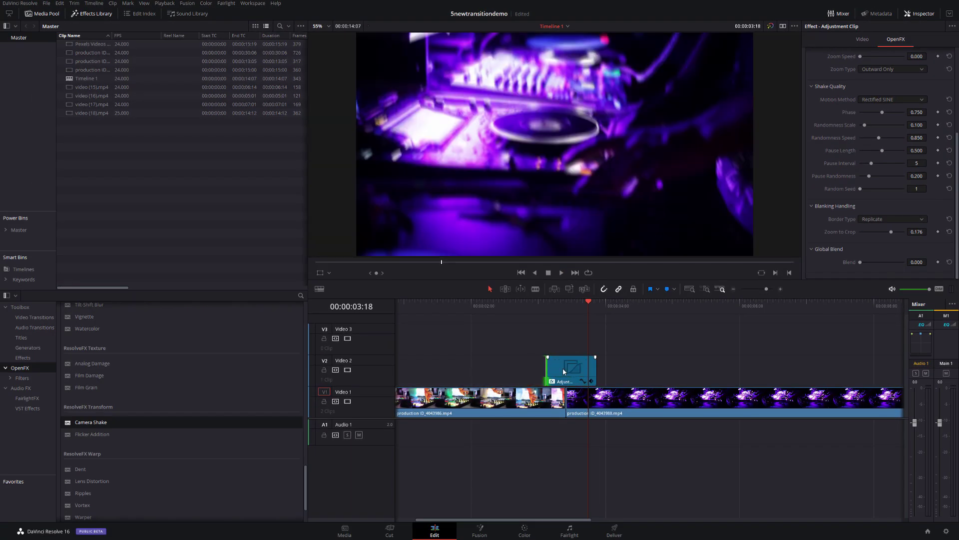
left_click(524, 307)
key("space")
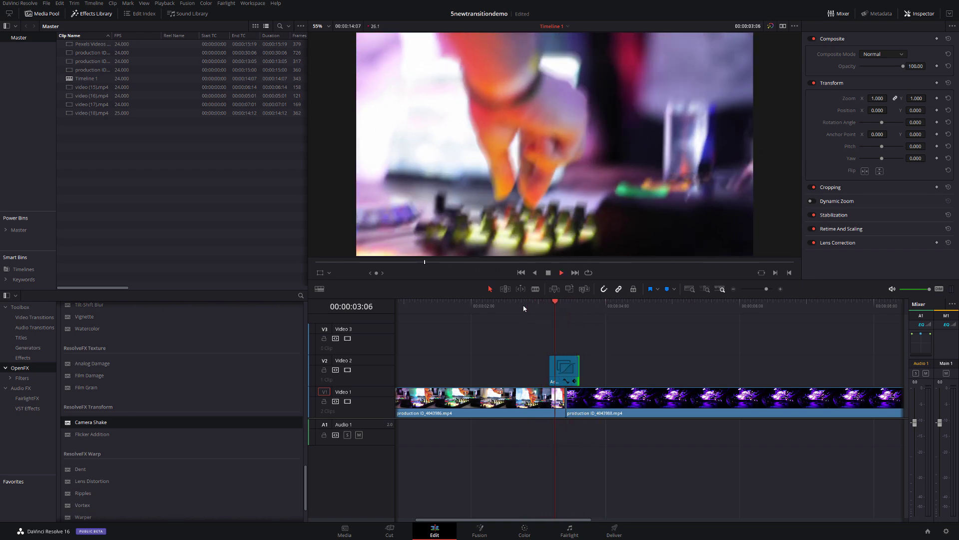
Remove the camera shake adjustment clip and place a new Adjustment Clip on Video 2, centred over the cut at 00:00:03:10
key("ctrl+z")
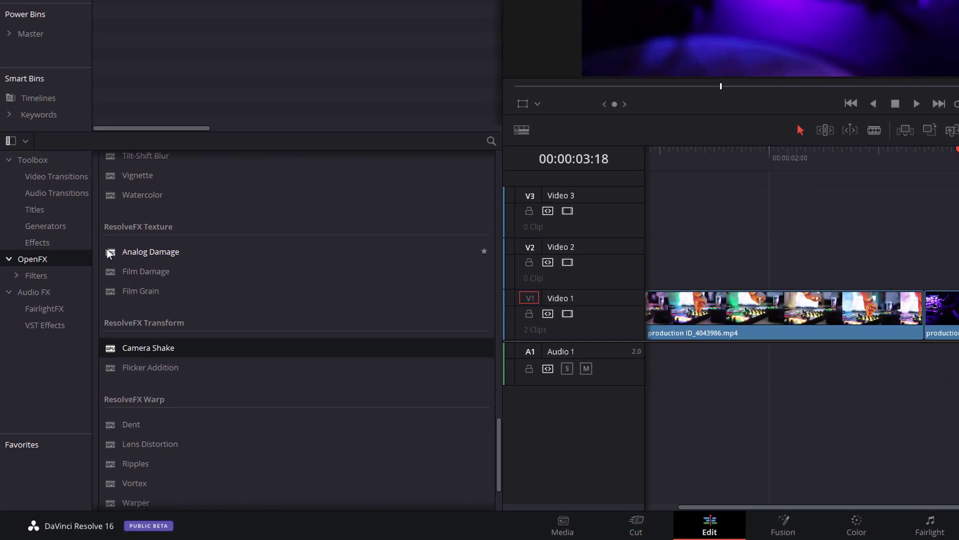
left_click(29, 358)
left_click_drag(159, 198, 868, 268)
left_click(886, 168)
left_click_drag(885, 169, 923, 172)
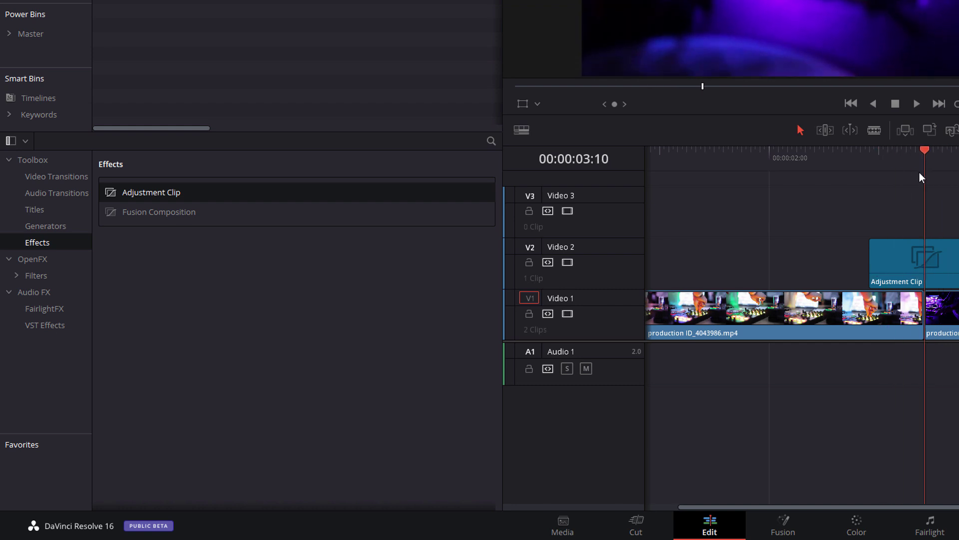
left_click(937, 251)
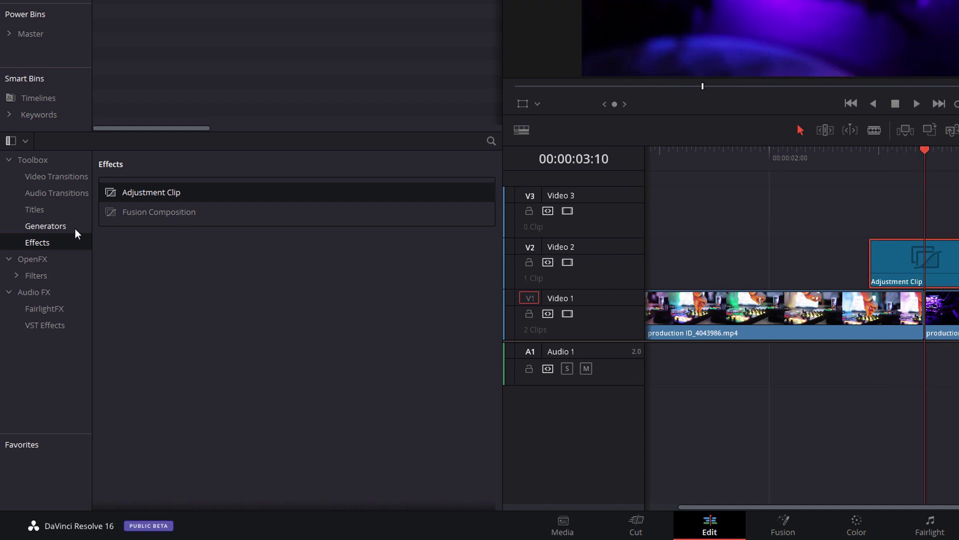
Apply the Mosaic Blur filter from ResolveFX Blur to the new adjustment clip
left_click(34, 260)
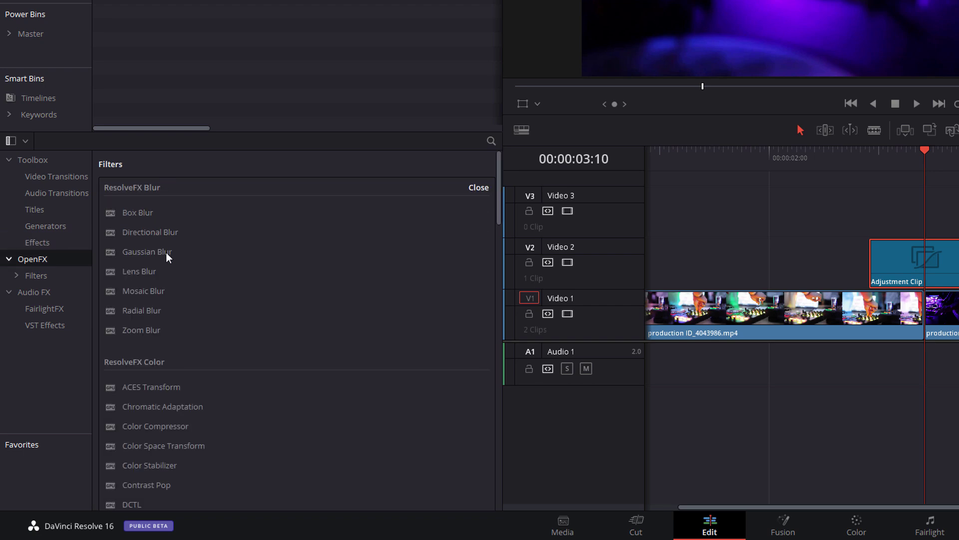
left_click_drag(134, 292, 927, 266)
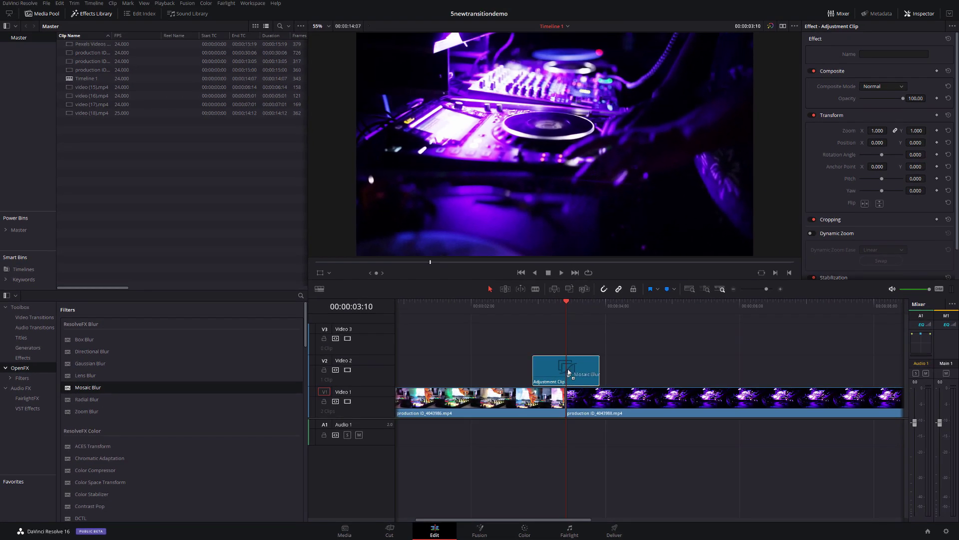
left_click_drag(568, 372, 570, 369)
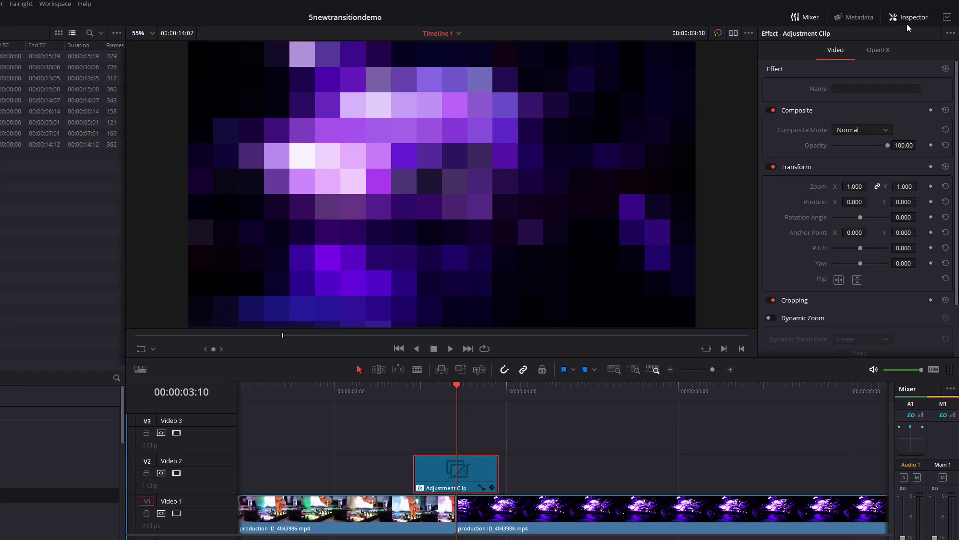
left_click(880, 51)
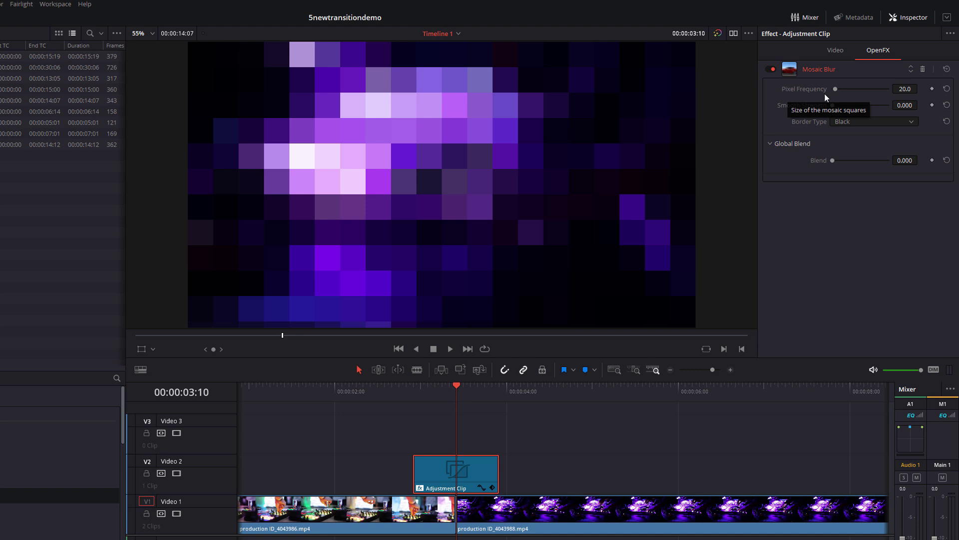
left_click_drag(466, 391, 415, 395)
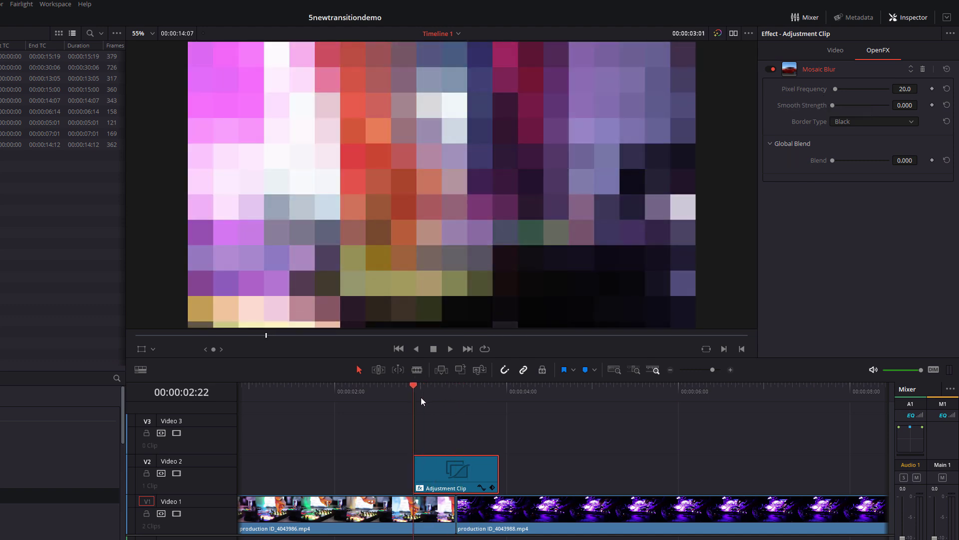
left_click(931, 89)
left_click_drag(837, 89, 935, 96)
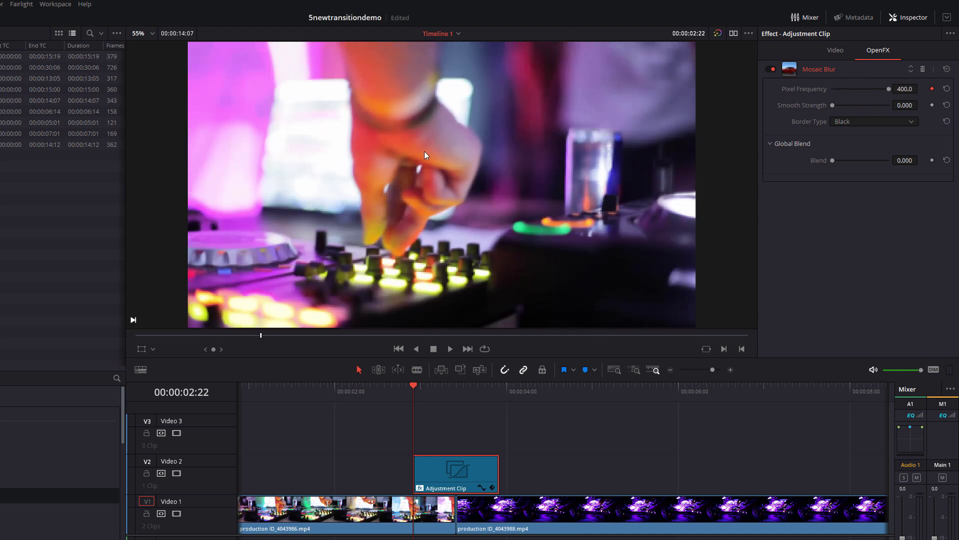
key("ctrl+s")
Keyframe Pixel Frequency at about 27 on the cut at 00:00:03:10 and at 400 on 00:00:03:22, and play the mosaic transition
left_click_drag(413, 391, 456, 393)
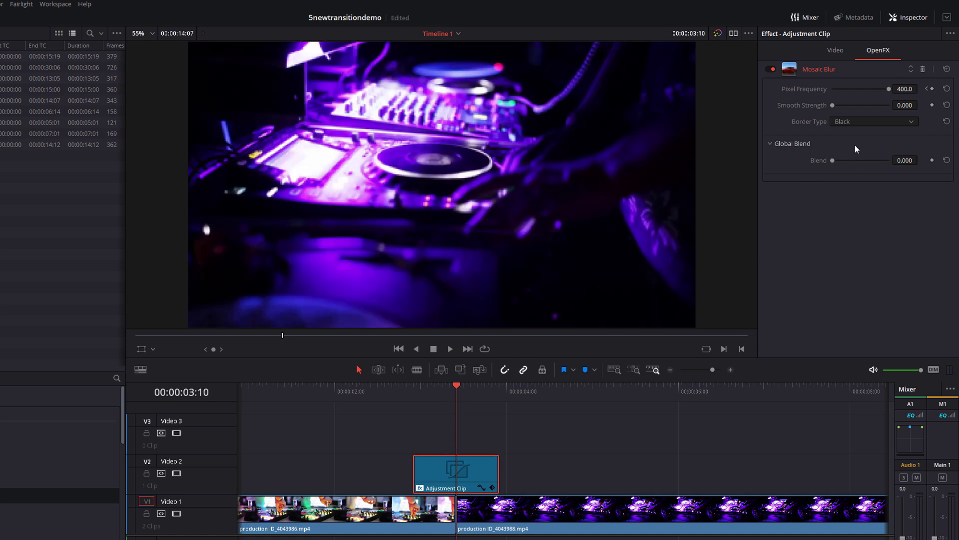
left_click_drag(886, 88, 836, 90)
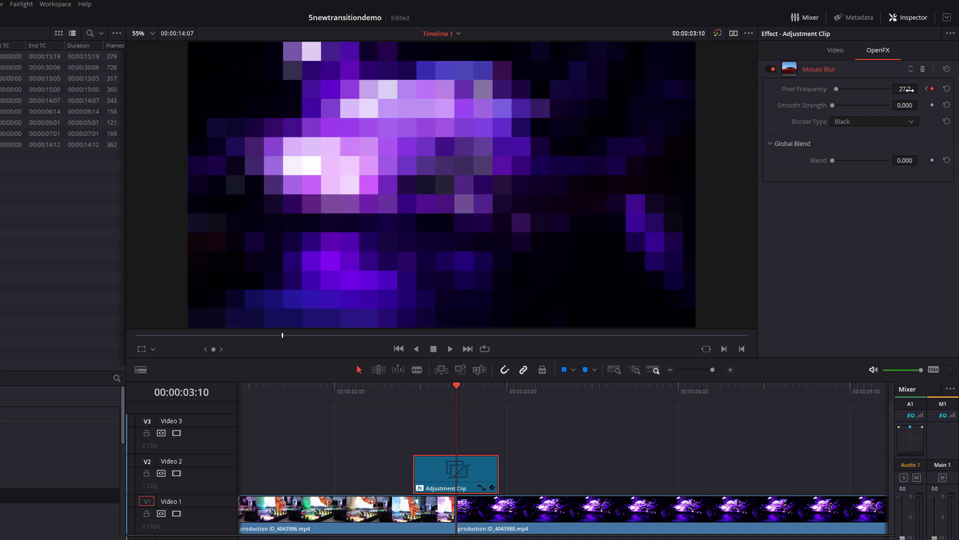
left_click_drag(457, 388, 499, 388)
left_click_drag(835, 90, 916, 93)
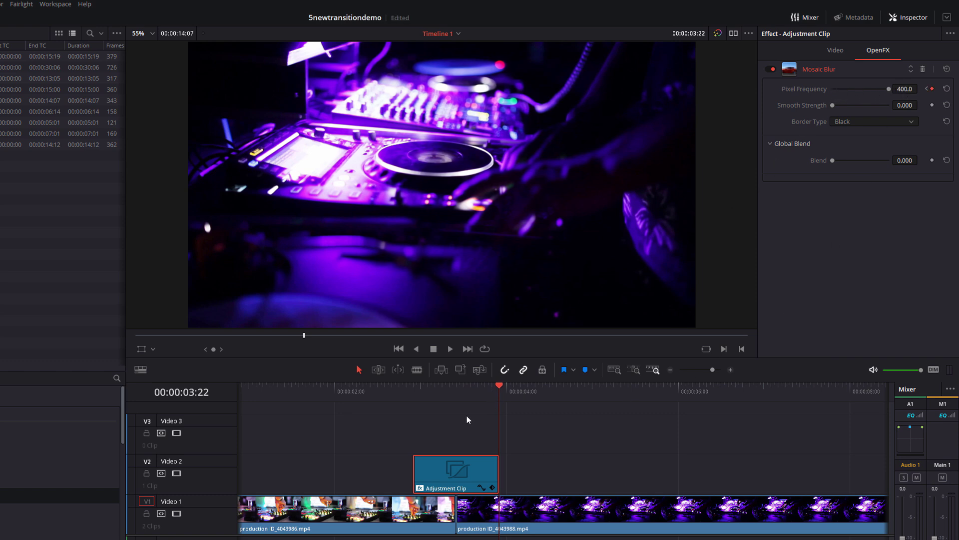
left_click(389, 389)
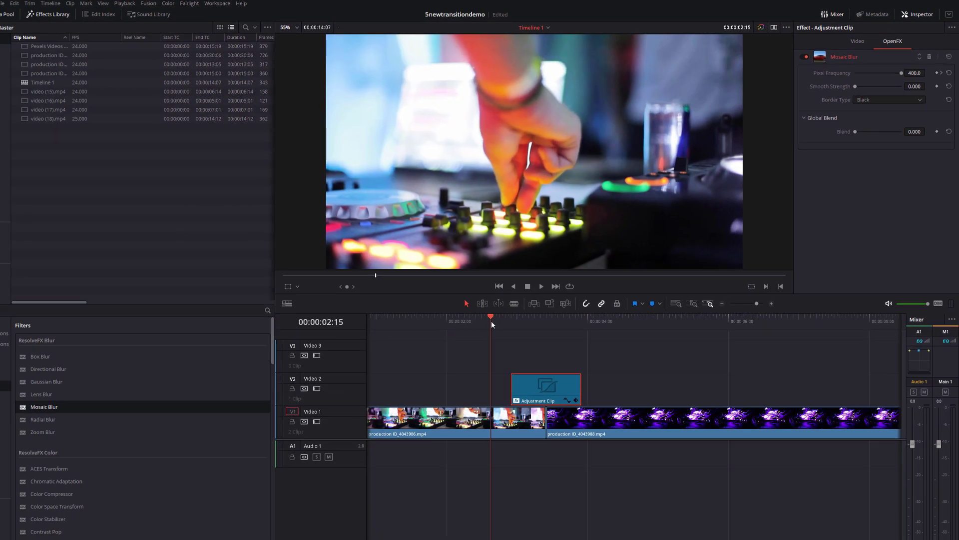
key("space")
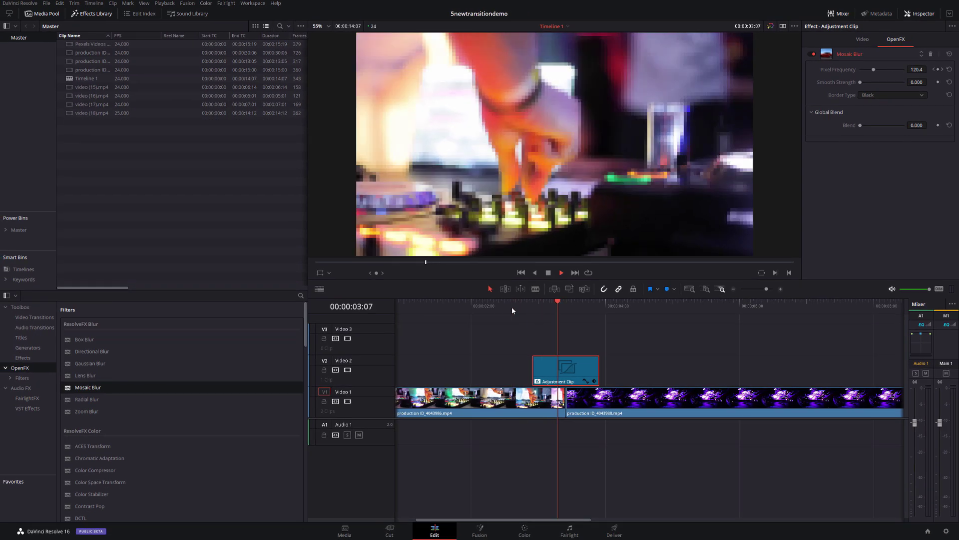
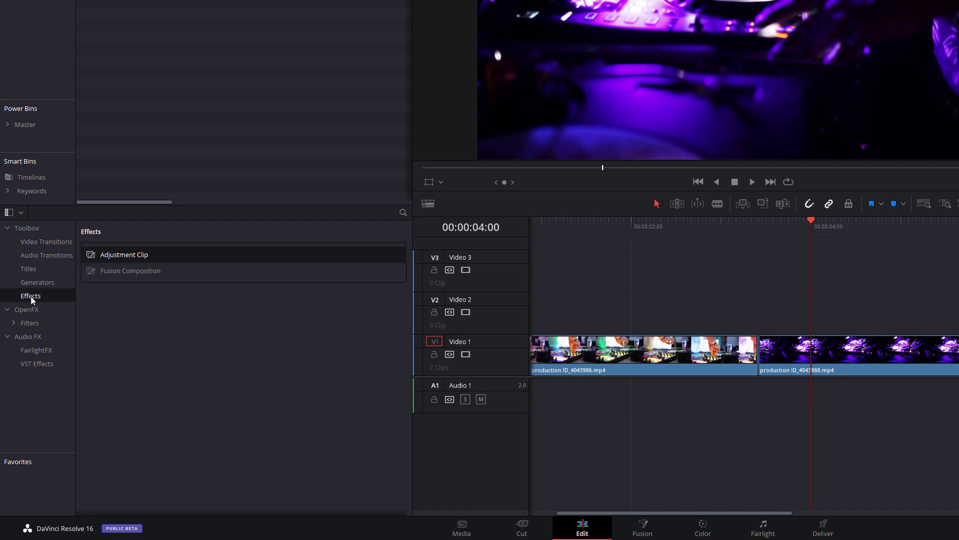
Place a fresh Adjustment Clip on Video 2 over the cut at 00:00:03:10 and apply the Glow filter to it
left_click_drag(107, 254, 739, 312)
left_click(763, 233)
left_click(26, 309)
scroll(192, 366, "down", 2)
scroll(193, 364, "down", 8)
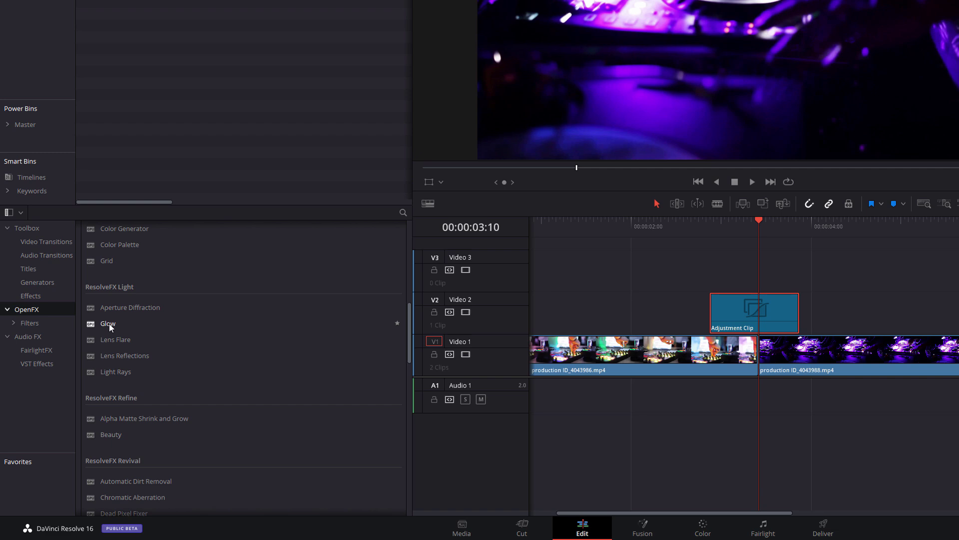
left_click_drag(109, 322, 796, 313)
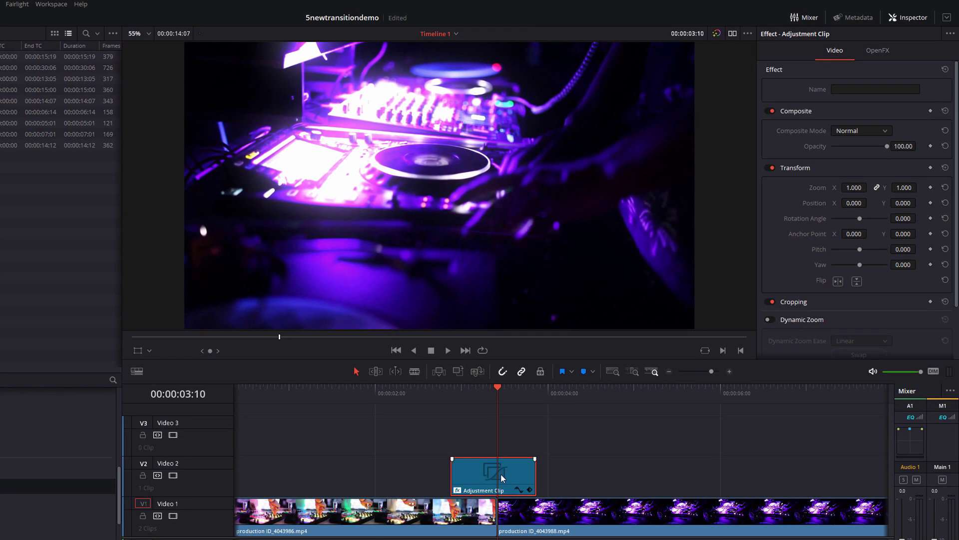
Nudge the adjustment clip one frame later and set the Glow's Shine Threshold to 0.000
left_click(879, 50)
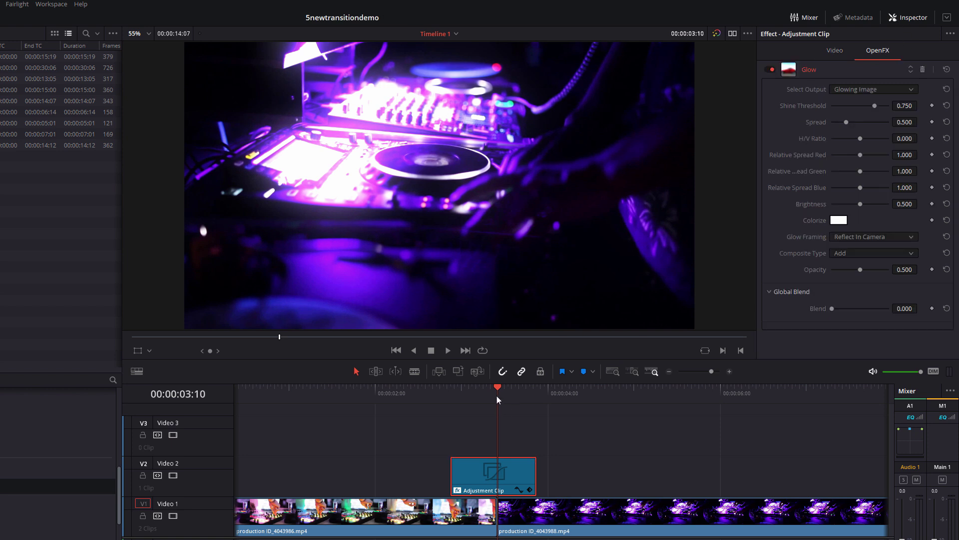
key("period")
left_click_drag(874, 107, 827, 107)
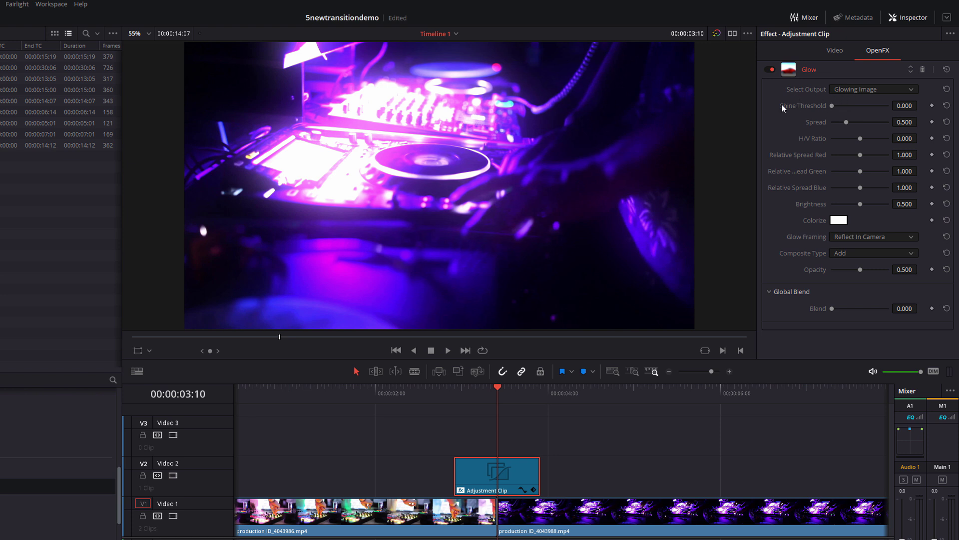
Set the Glow's Brightness to 1.000 and its Opacity to about 0.864 on the adjustment clip
key("ctrl+s")
left_click_drag(862, 205, 893, 208)
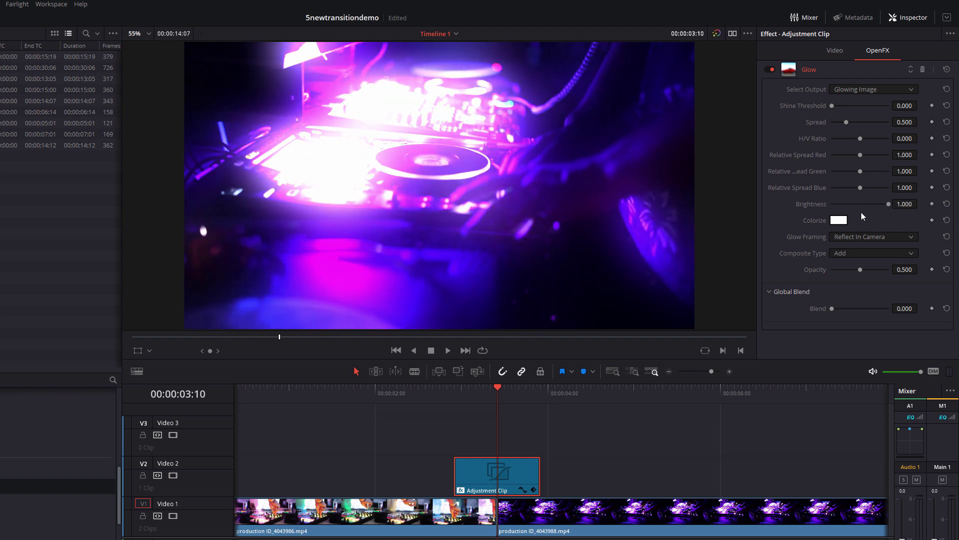
left_click_drag(859, 272, 879, 272)
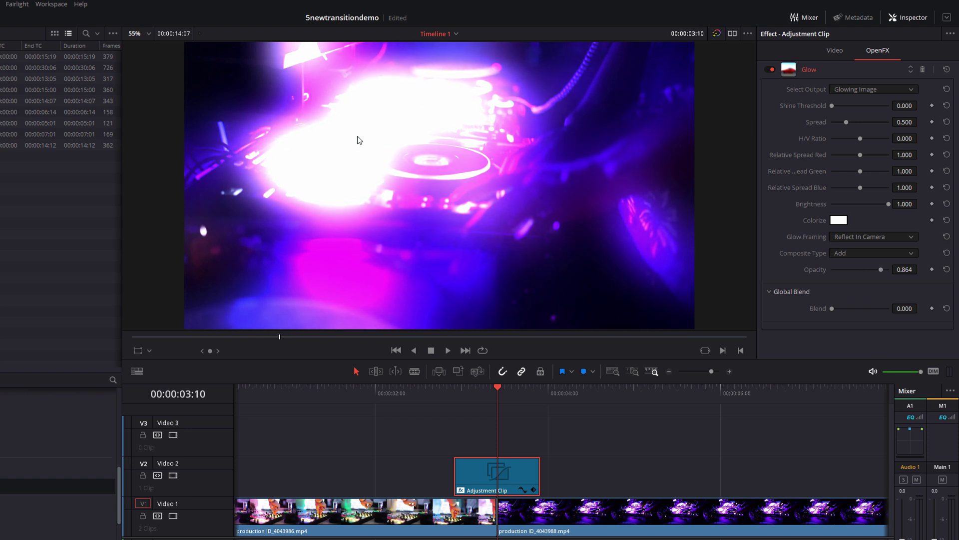
key("ctrl+s")
Keyframe the Glow's Global Blend at 1.000 on the adjustment clip's first frame, 00:00:02:22, and at 0.000 on the cut at 00:00:03:10
left_click_drag(468, 392, 454, 392)
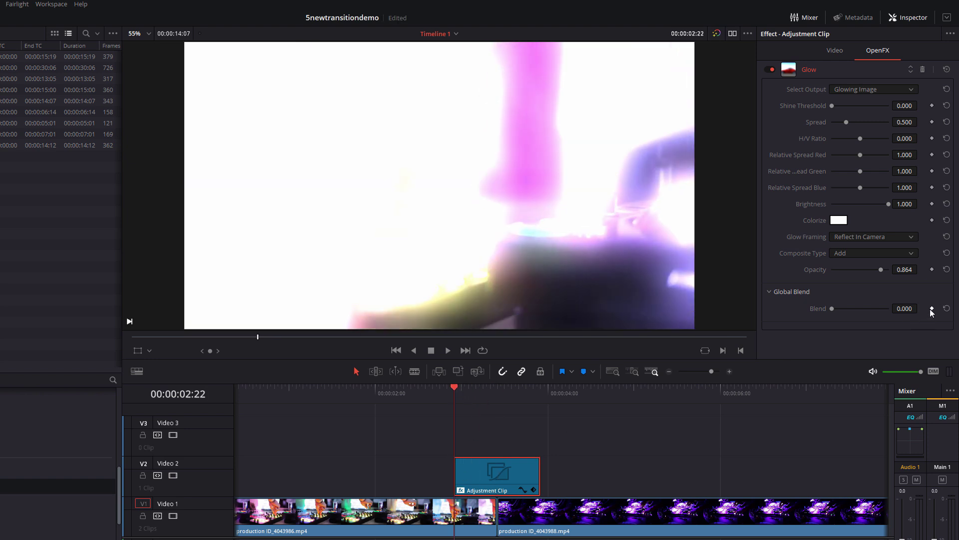
left_click_drag(834, 308, 900, 307)
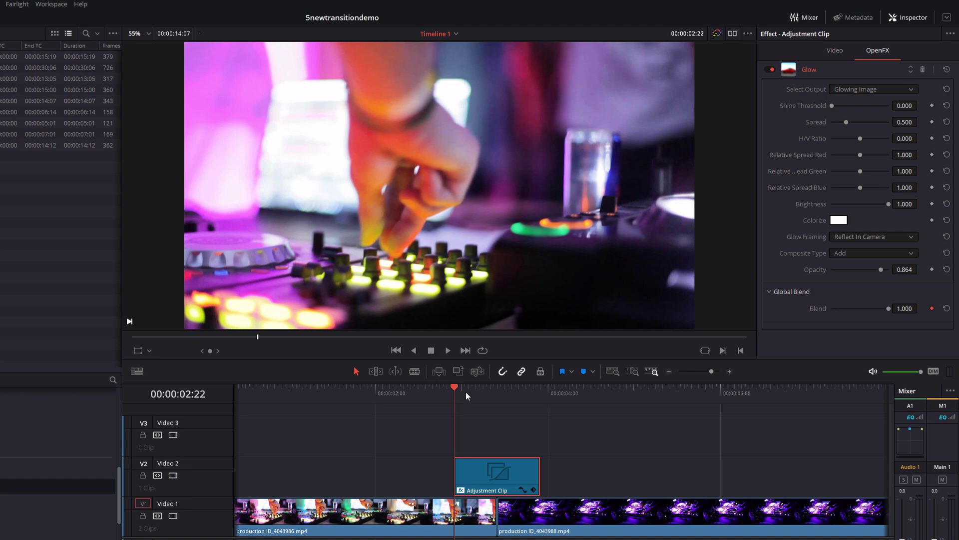
key("Down")
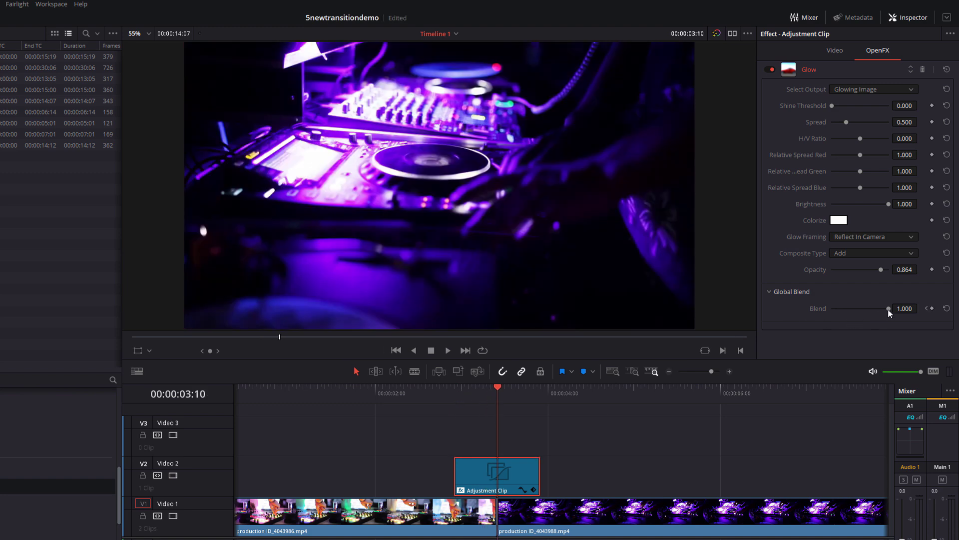
left_click_drag(875, 309, 823, 308)
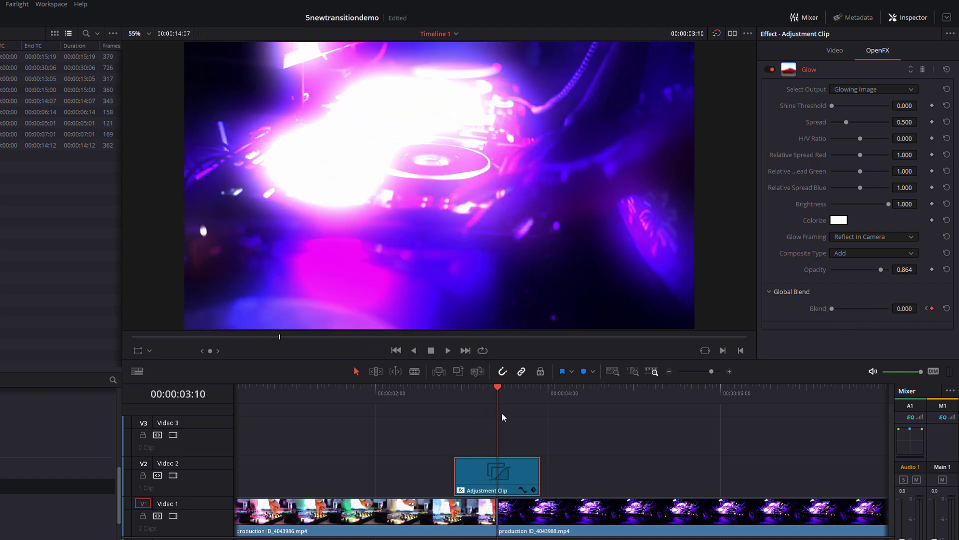
Keyframe the Glow's Global Blend at 1.000 at the adjustment clip's end and play the glow transition from 00:00:02:09
left_click_drag(501, 398, 541, 397)
left_click_drag(832, 310, 888, 308)
left_click(408, 390)
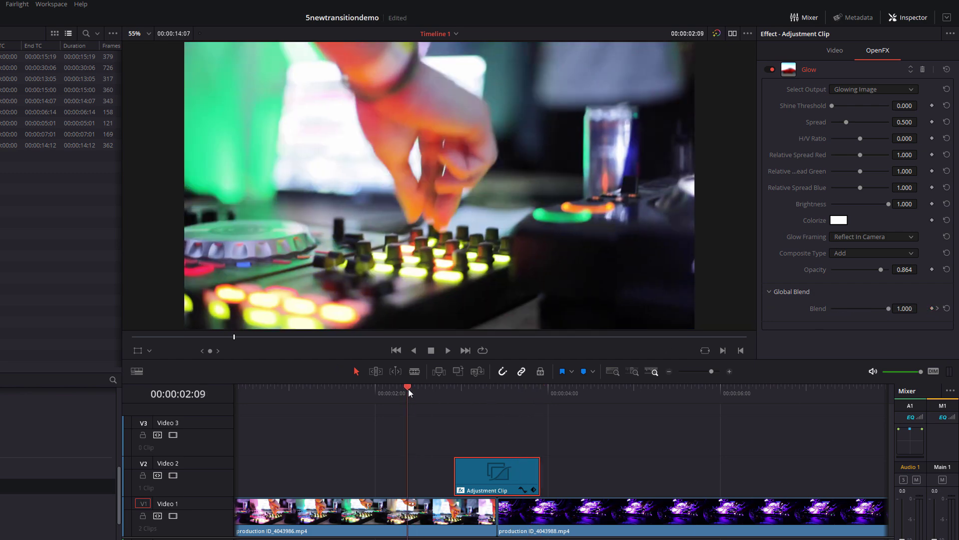
key("space")
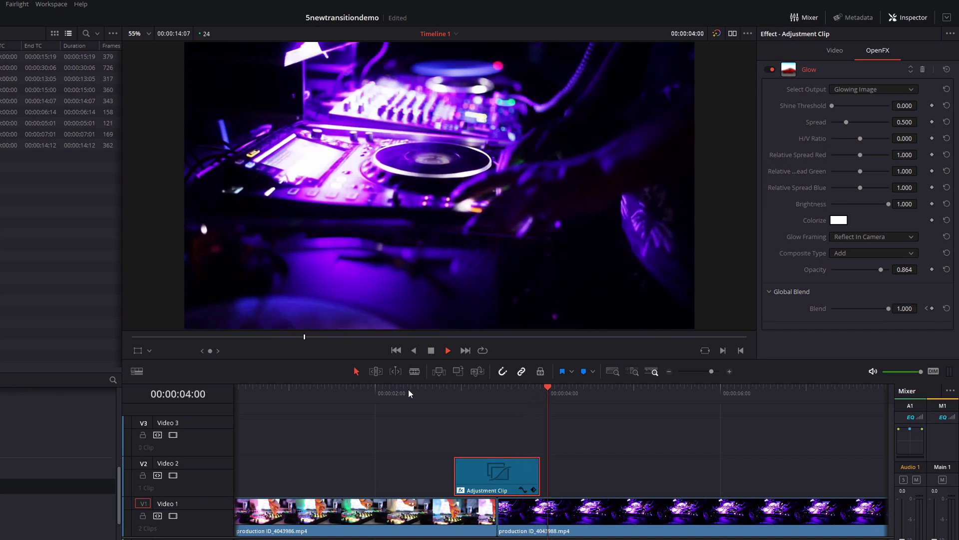
left_click(408, 389)
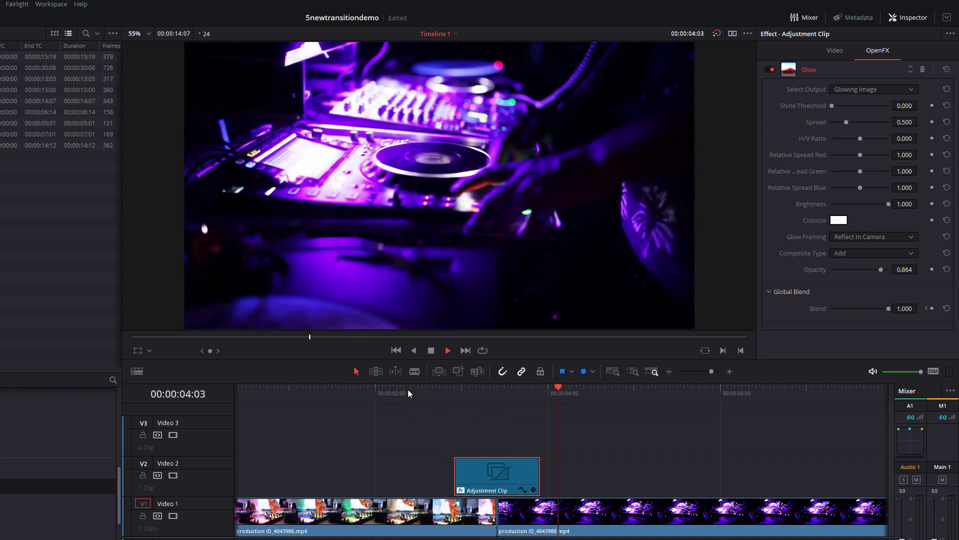